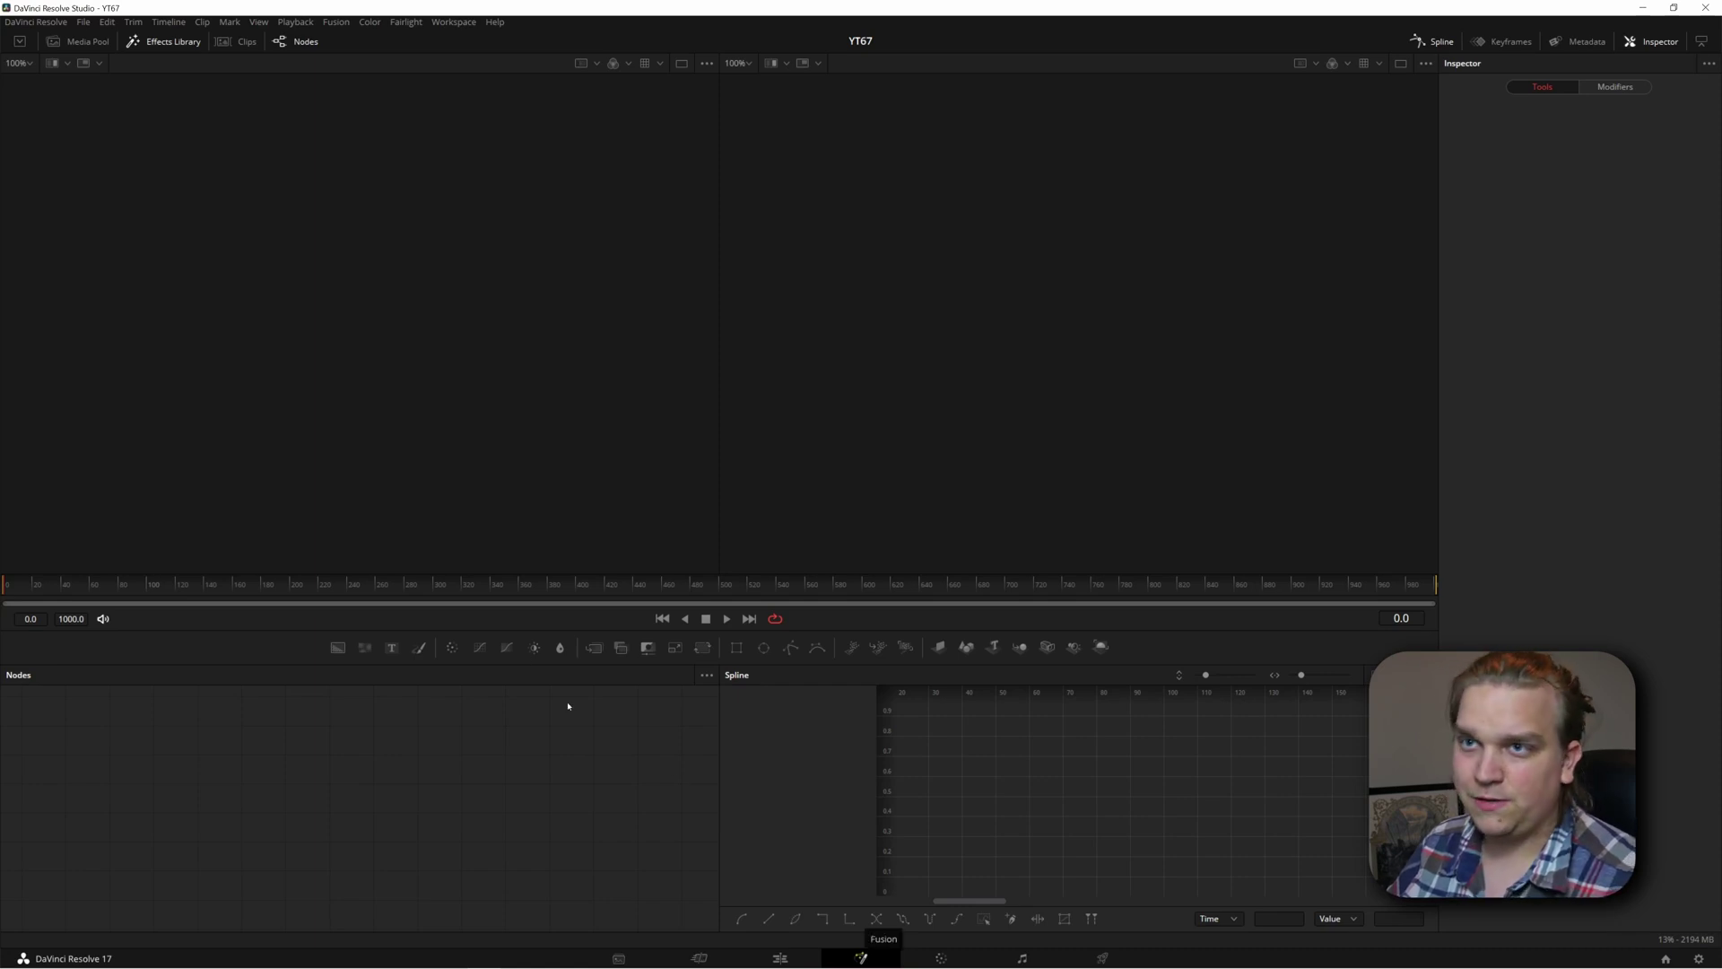
Show the Effects Library's Edit template categories and view the Effects category's template folder on disk
left_click(166, 41)
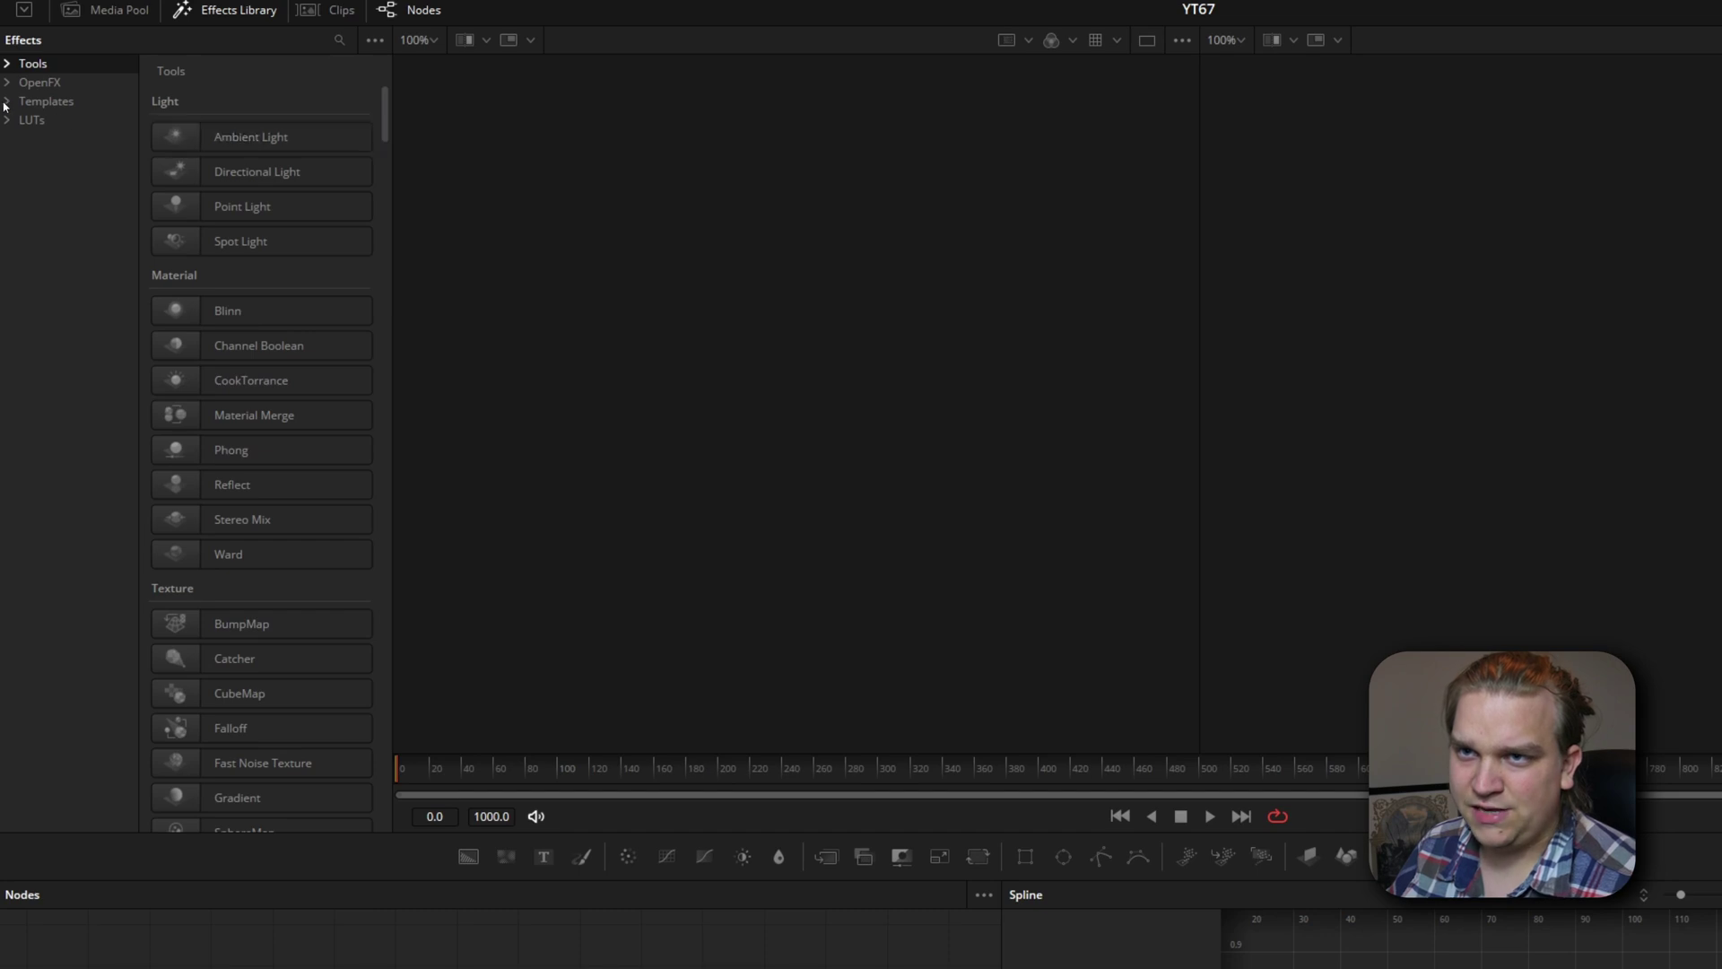
left_click(26, 139)
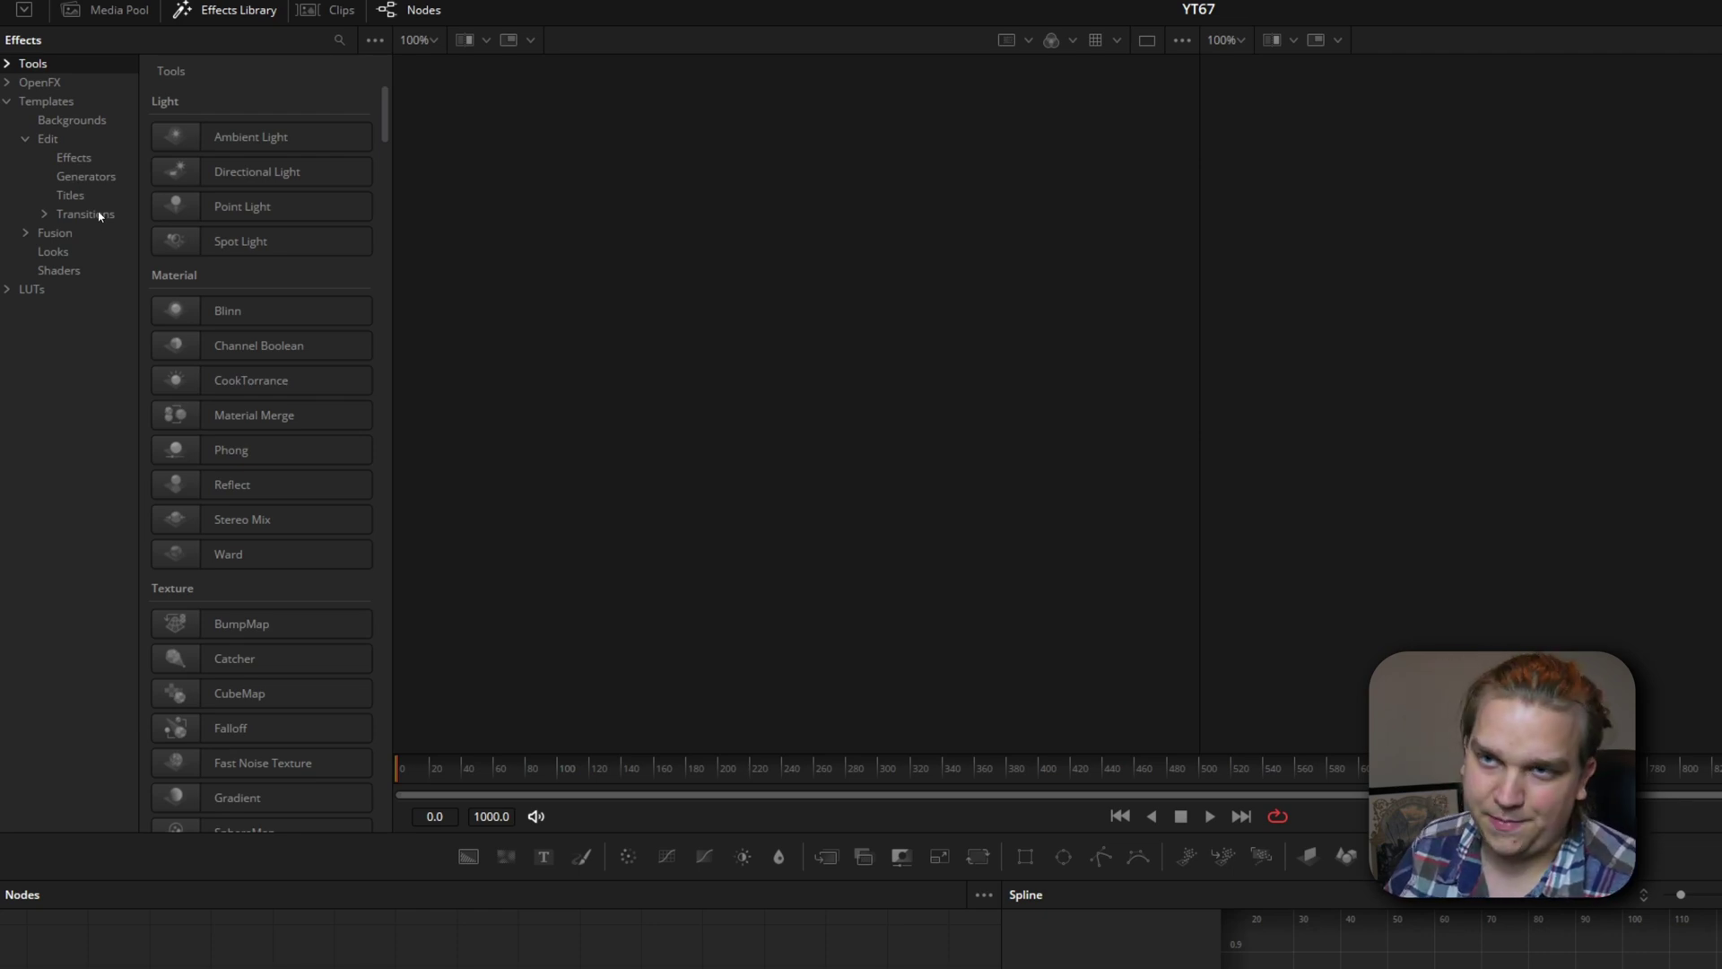
left_click(74, 157)
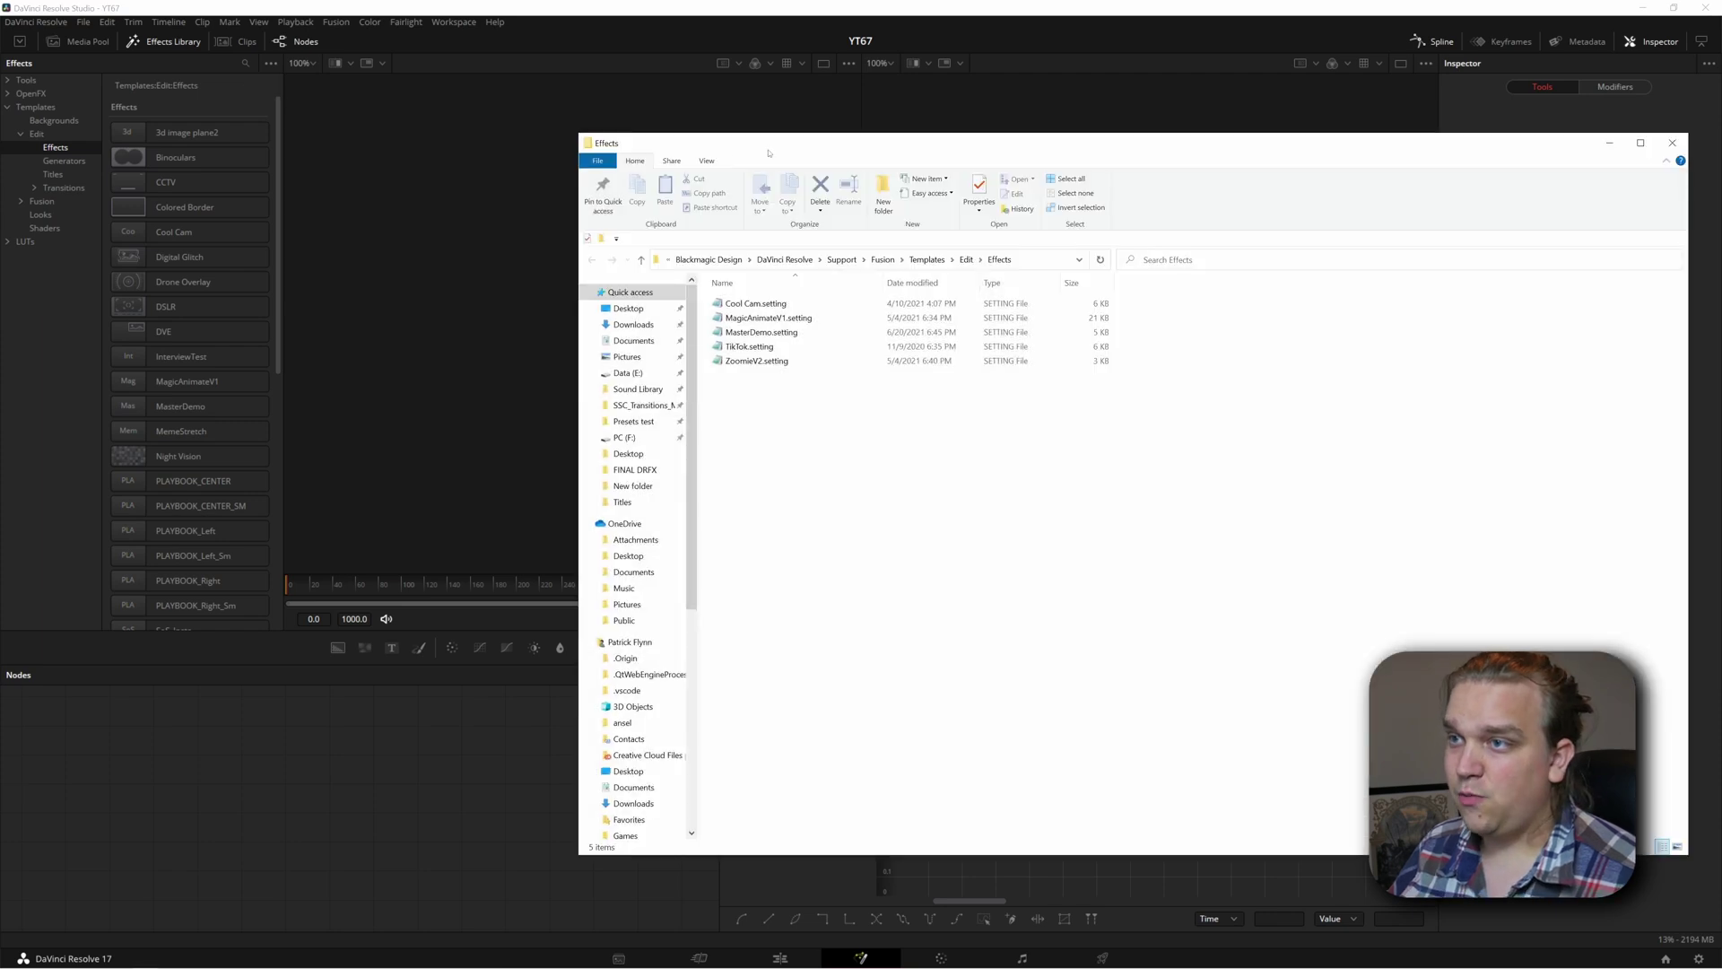
left_click_drag(768, 153, 261, 89)
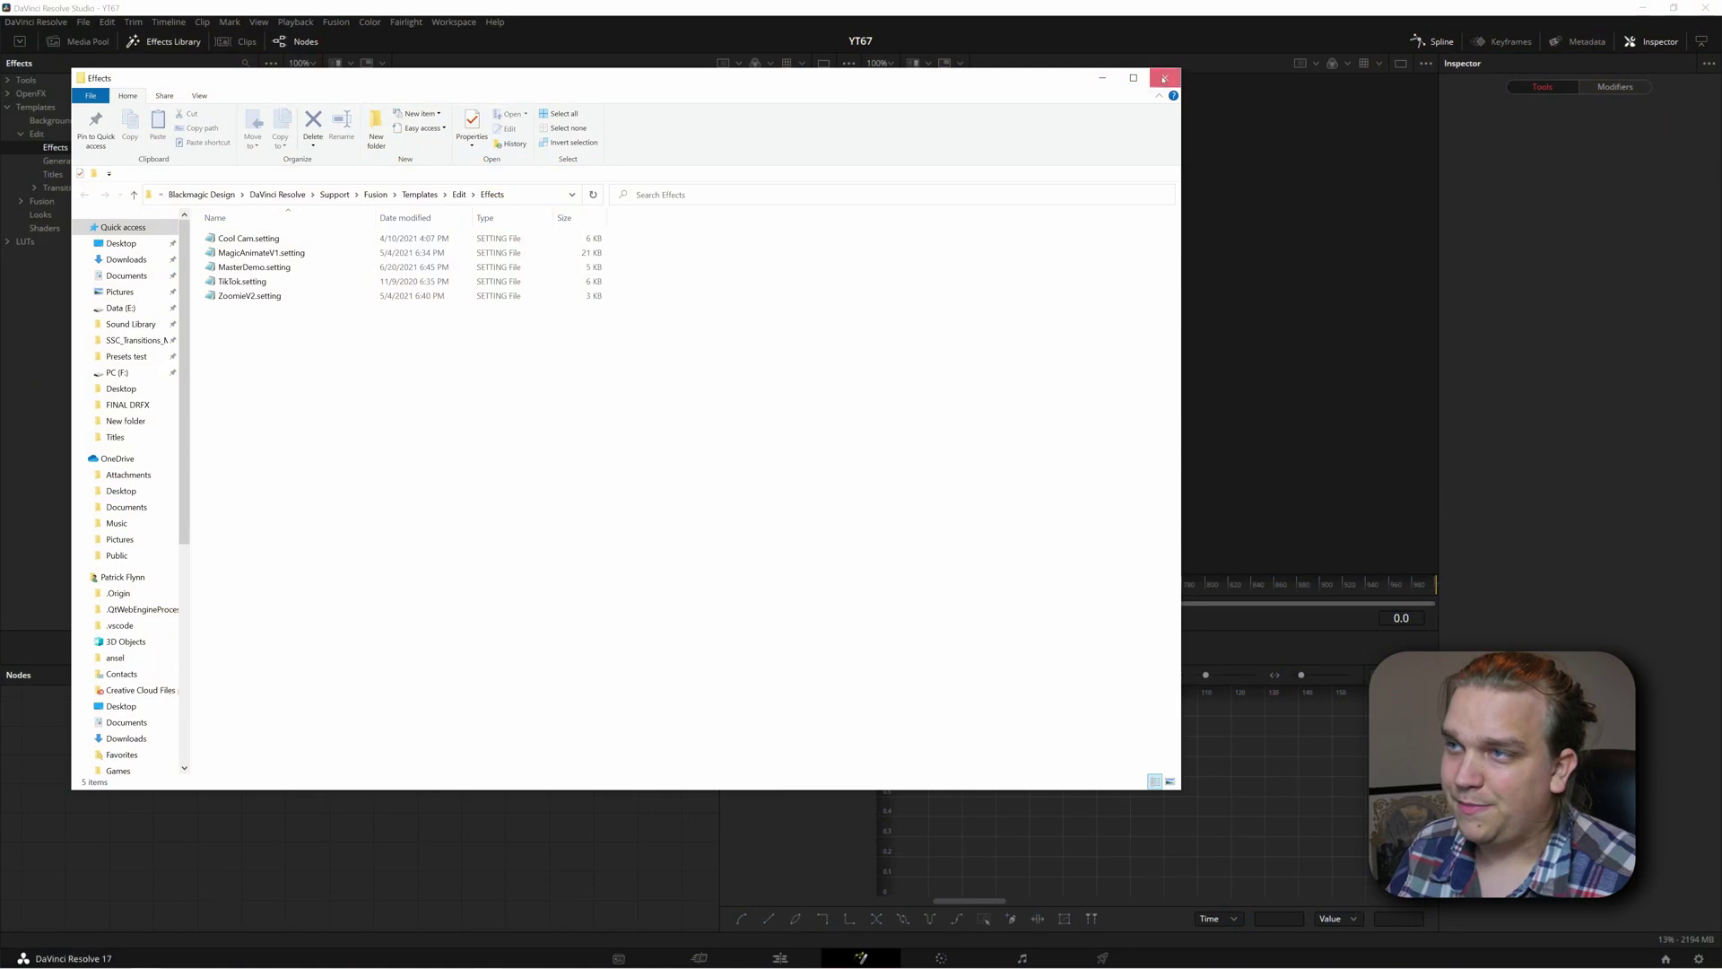
left_click(1164, 77)
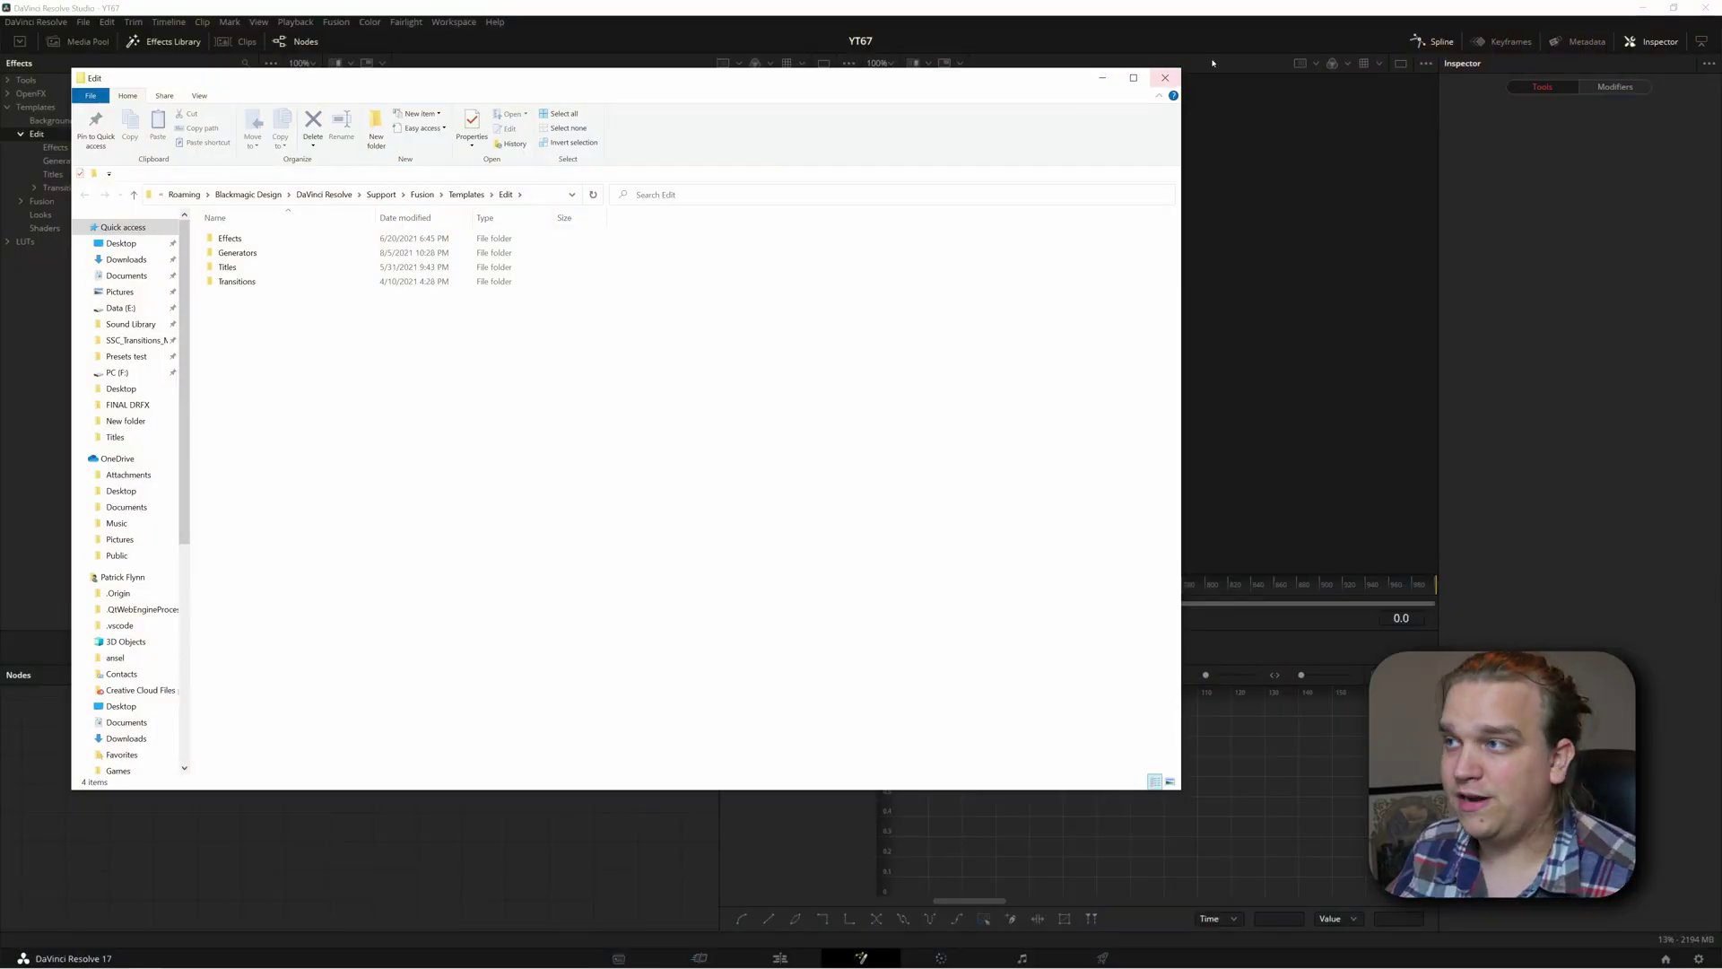
Inspect the Generators and Titles template folders on disk and compare them with the Edit template categories in the Effects Library
left_click(1165, 77)
left_click(66, 162)
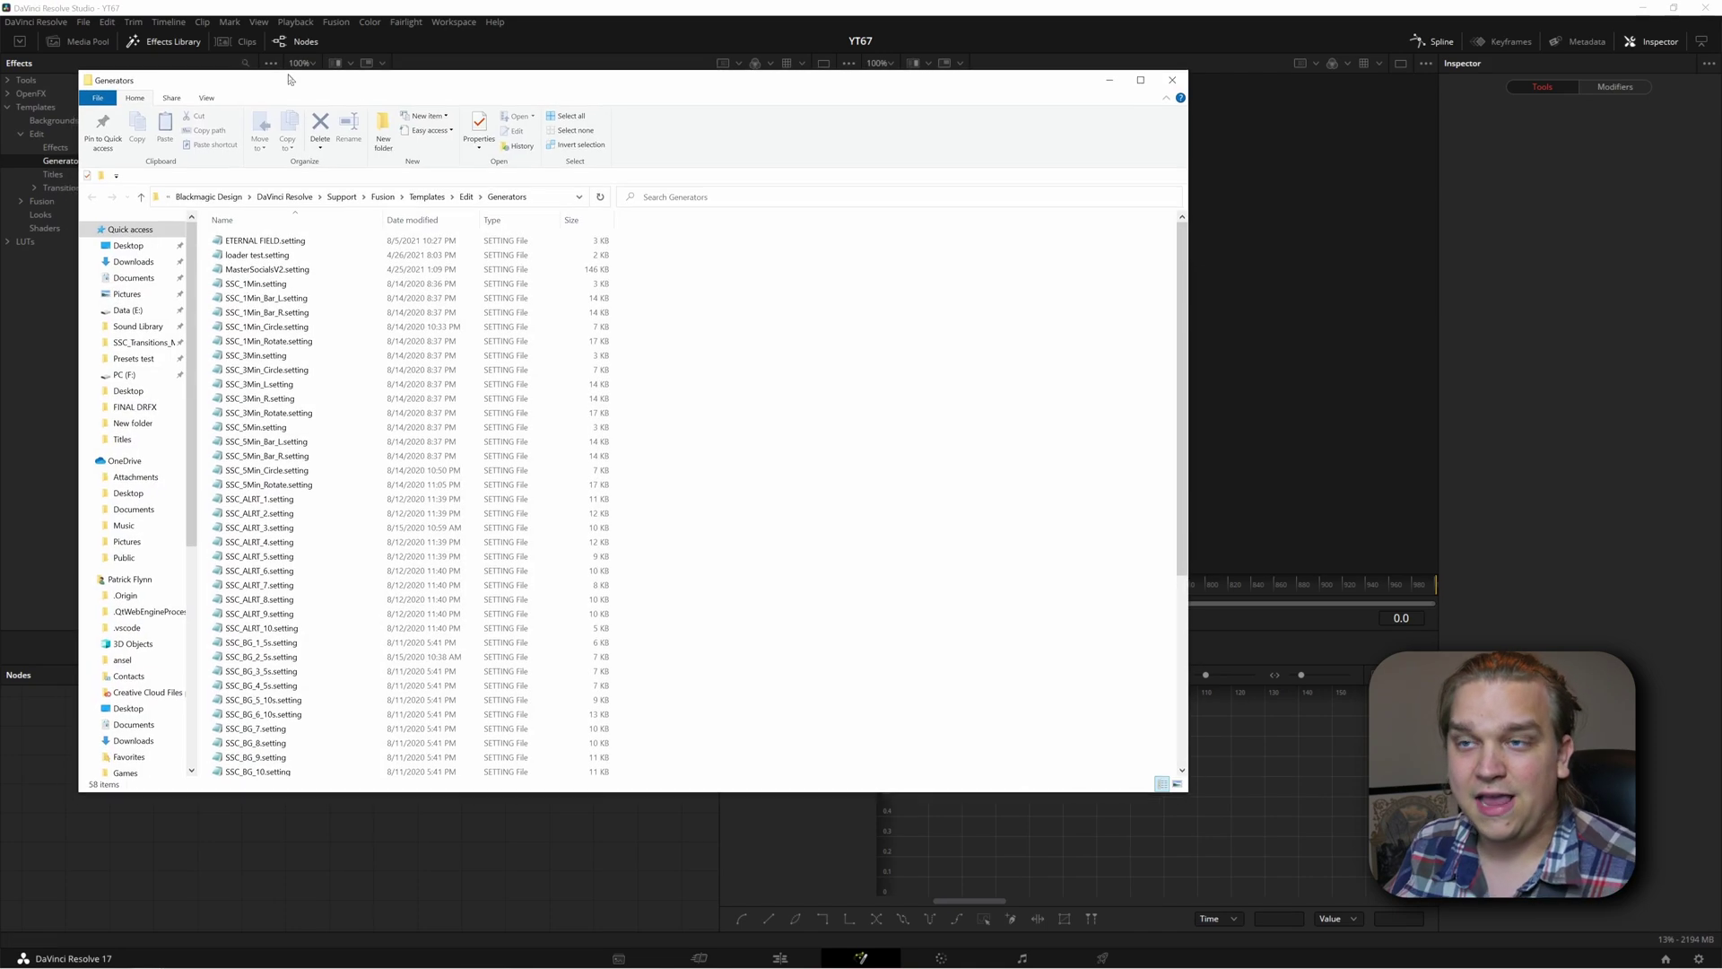
left_click_drag(259, 70, 392, 87)
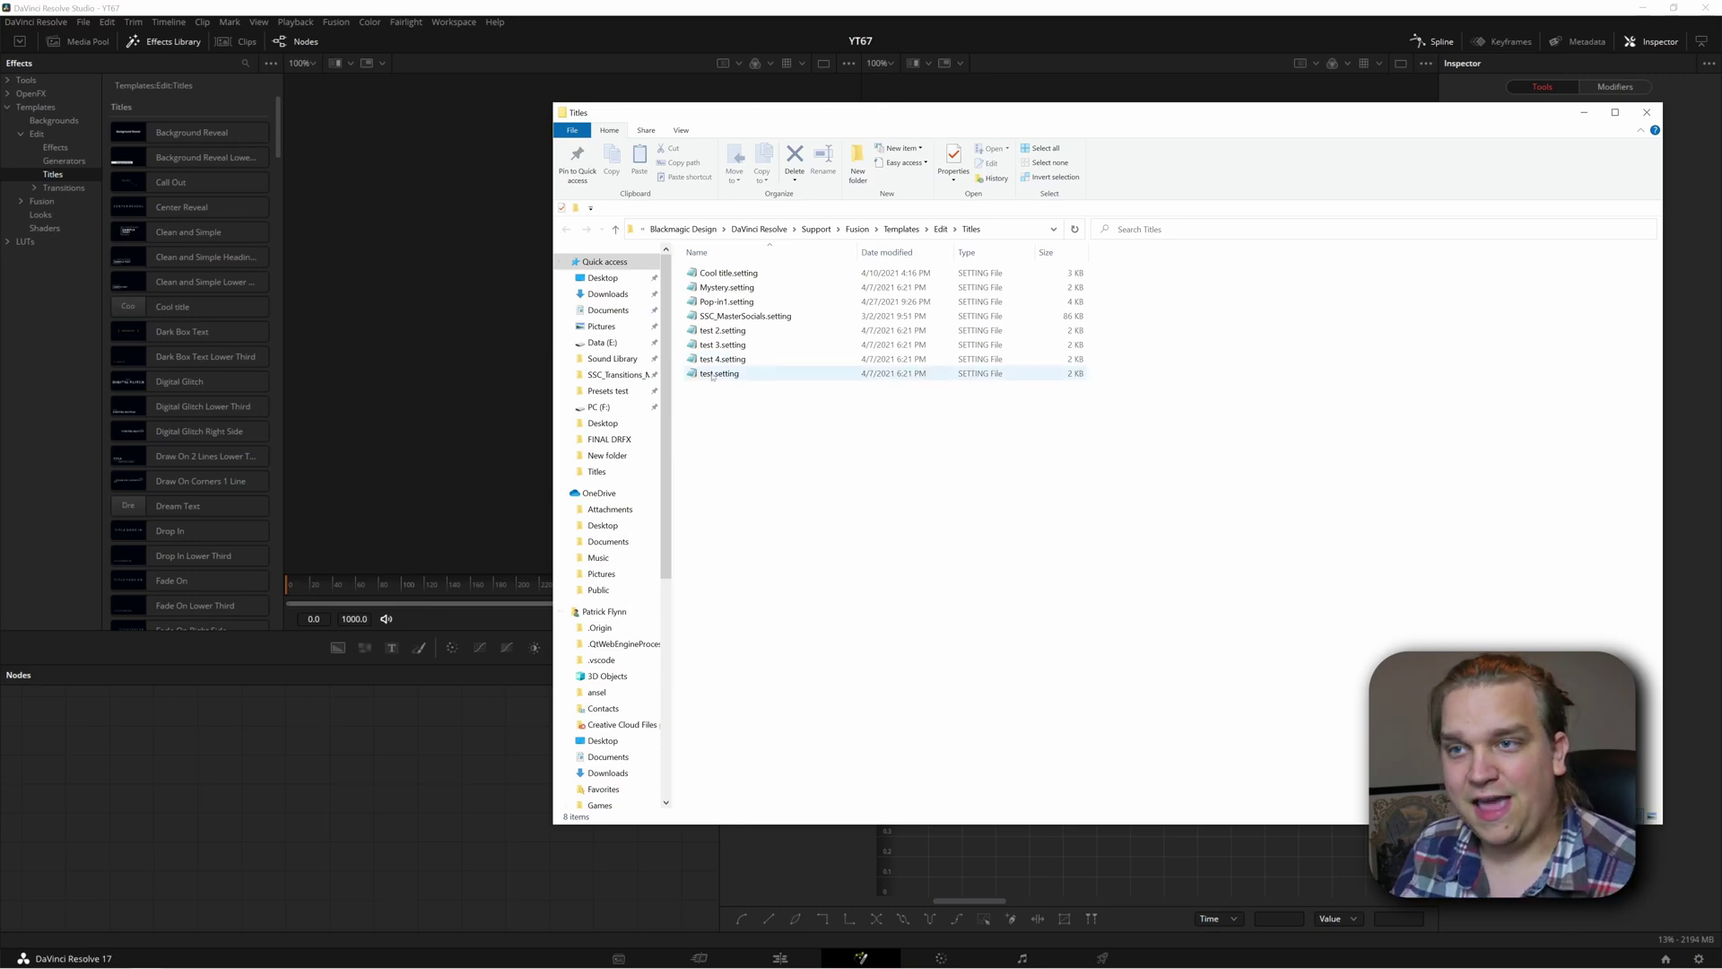
left_click_drag(722, 415, 285, 466)
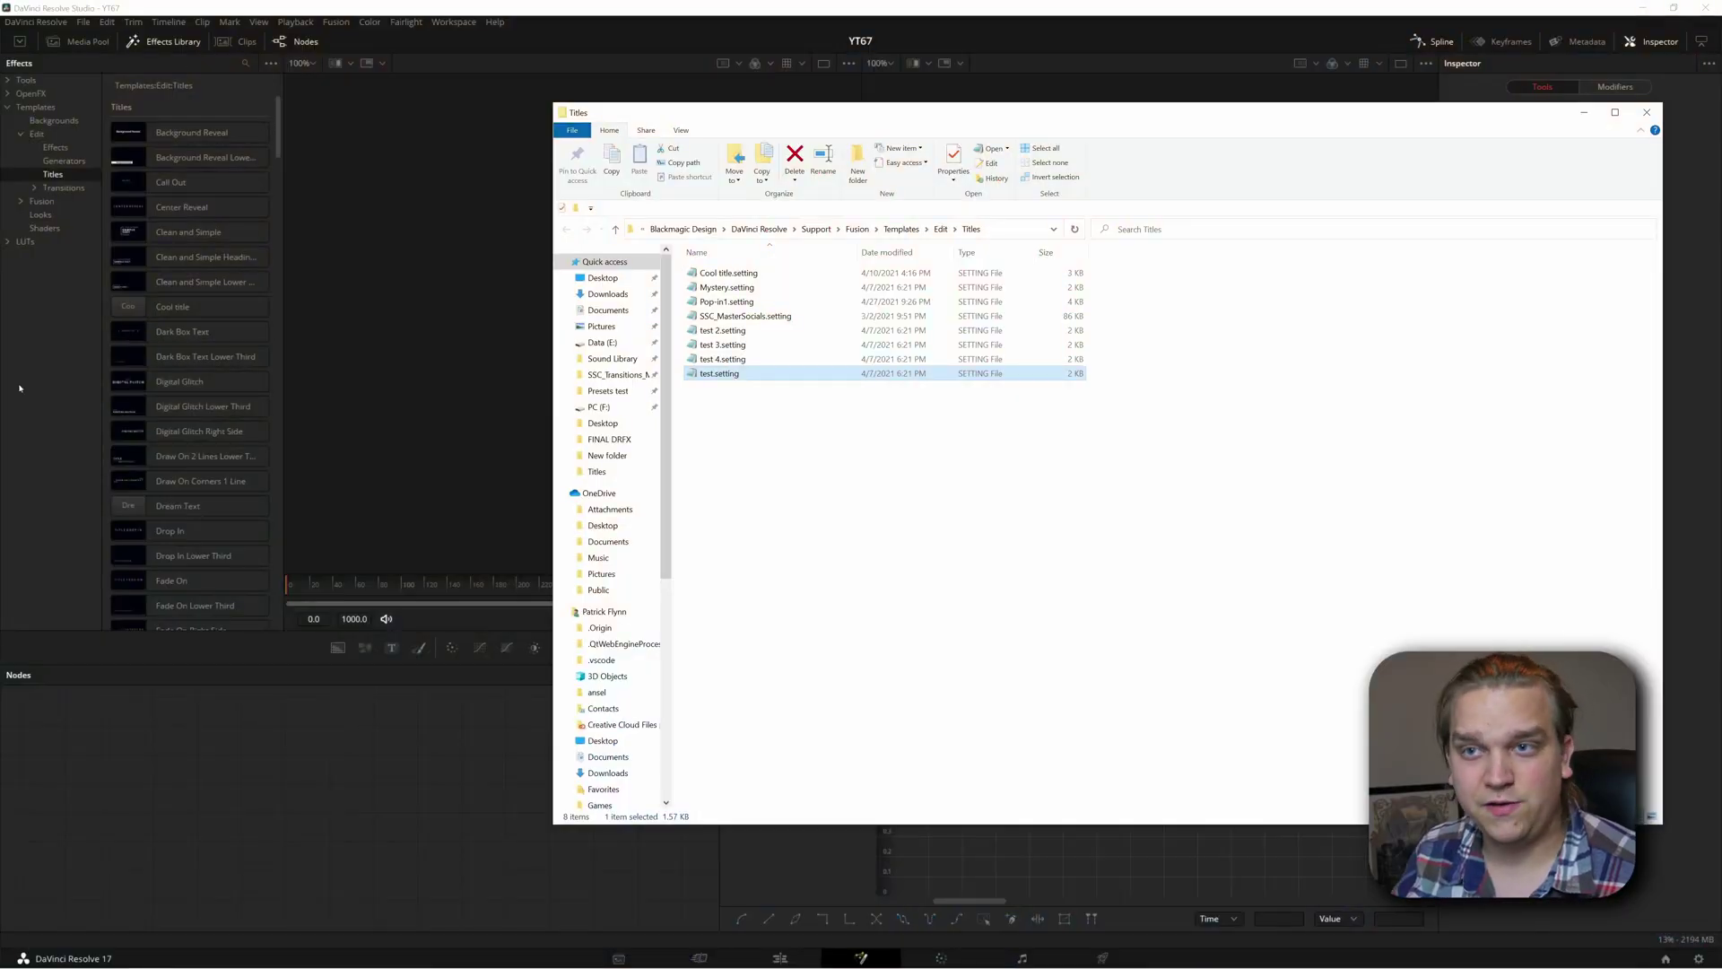
left_click(59, 162)
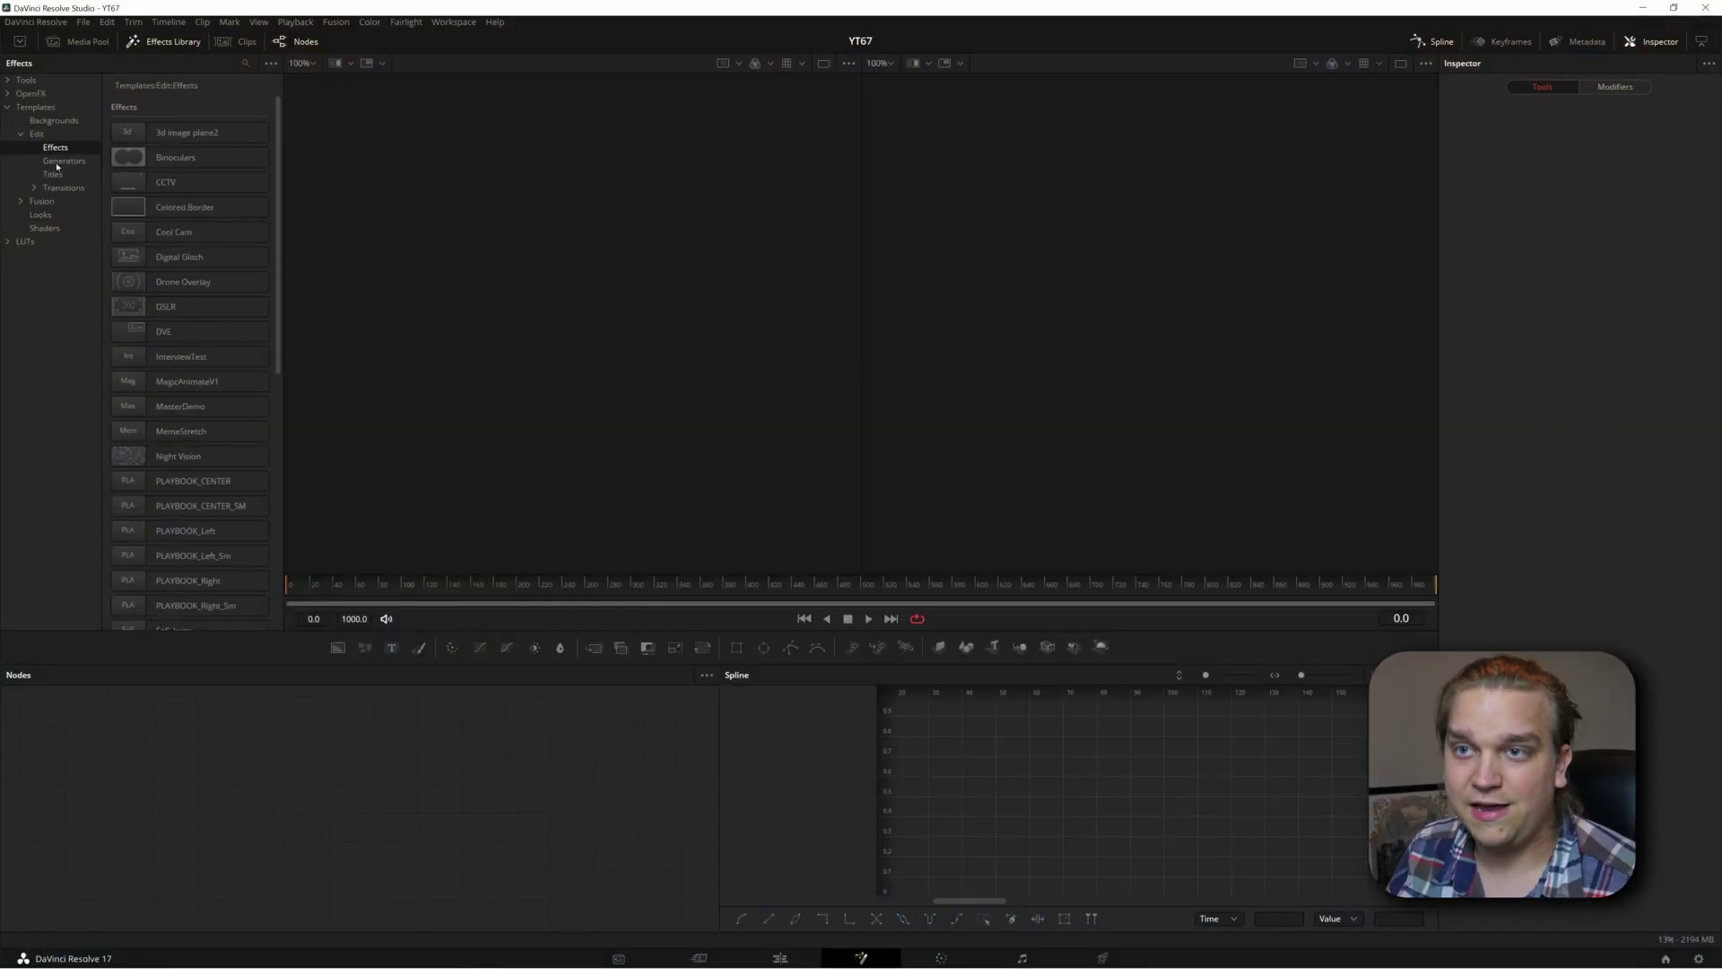
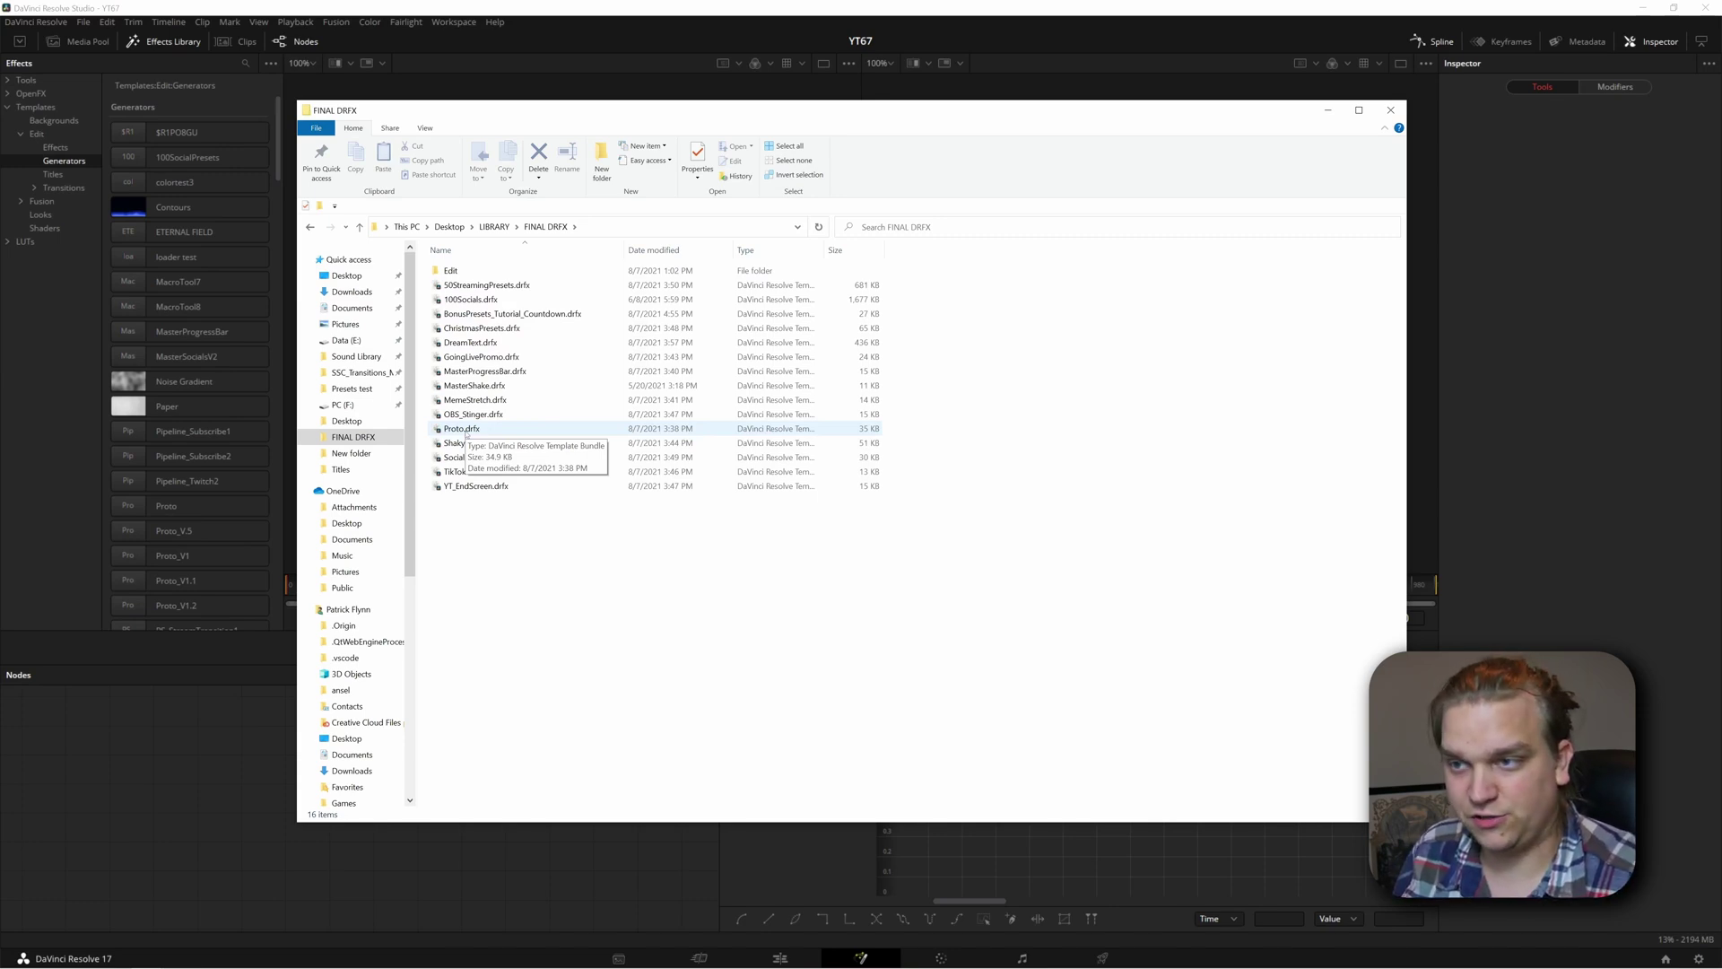
Rename Proto.drfx in the FINAL DRFX folder to Proto.zip, accepting the extension change
left_click(466, 431)
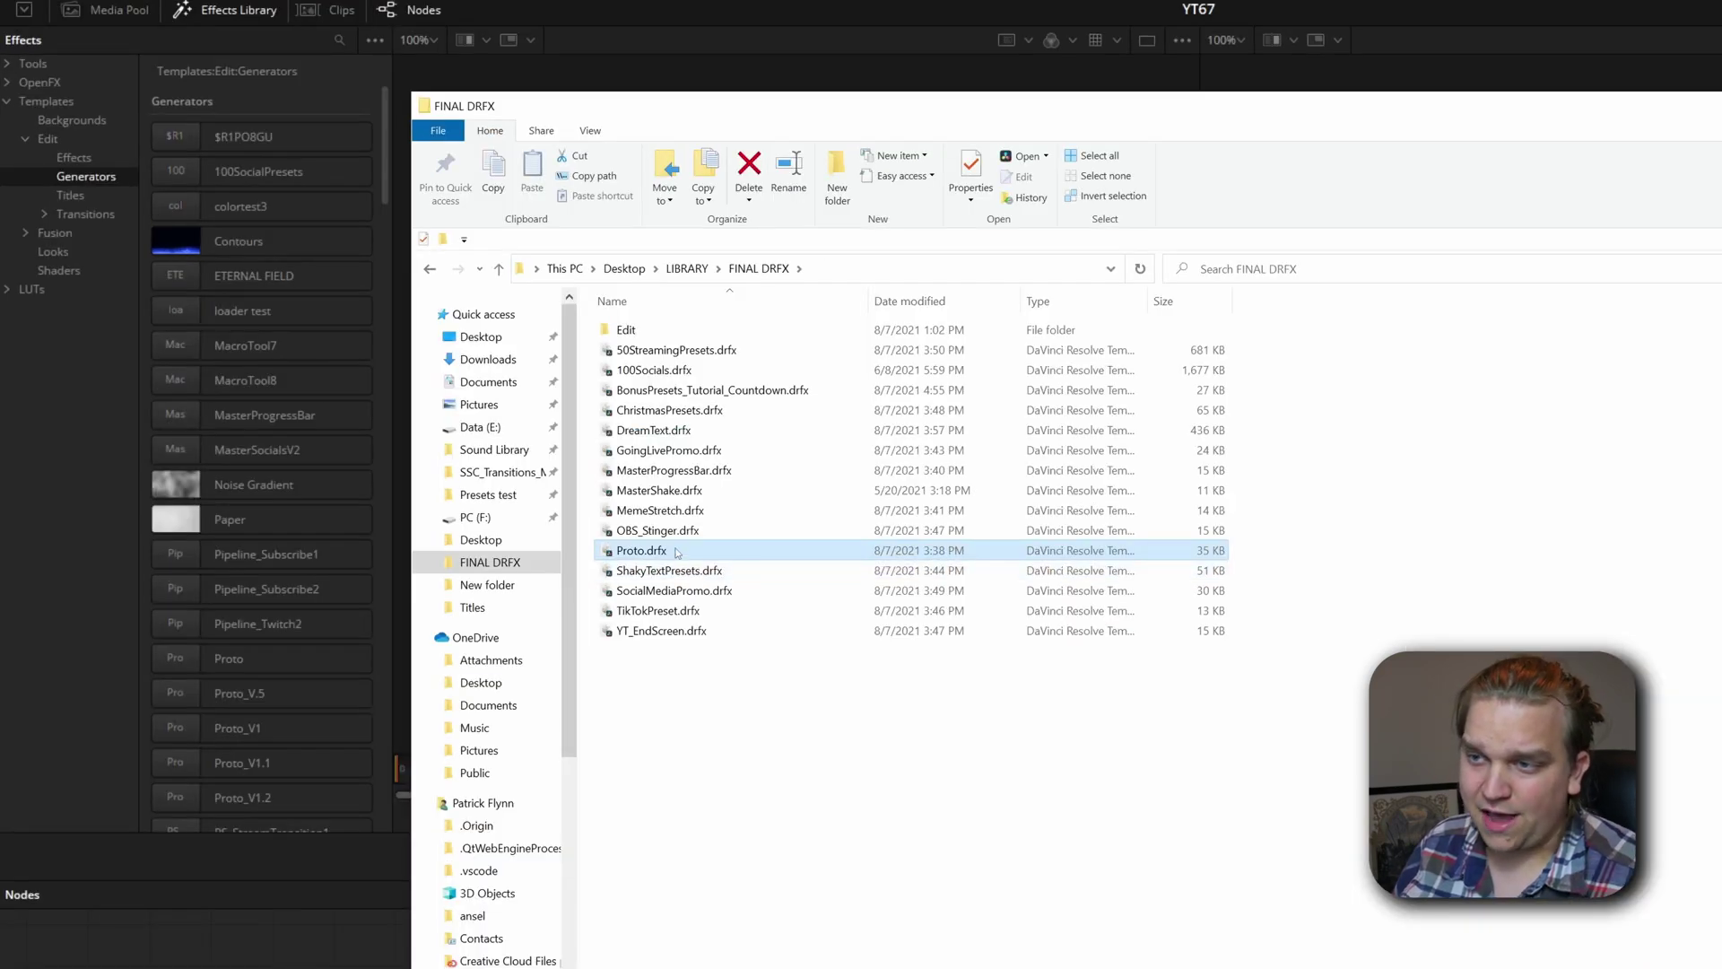
key("F2")
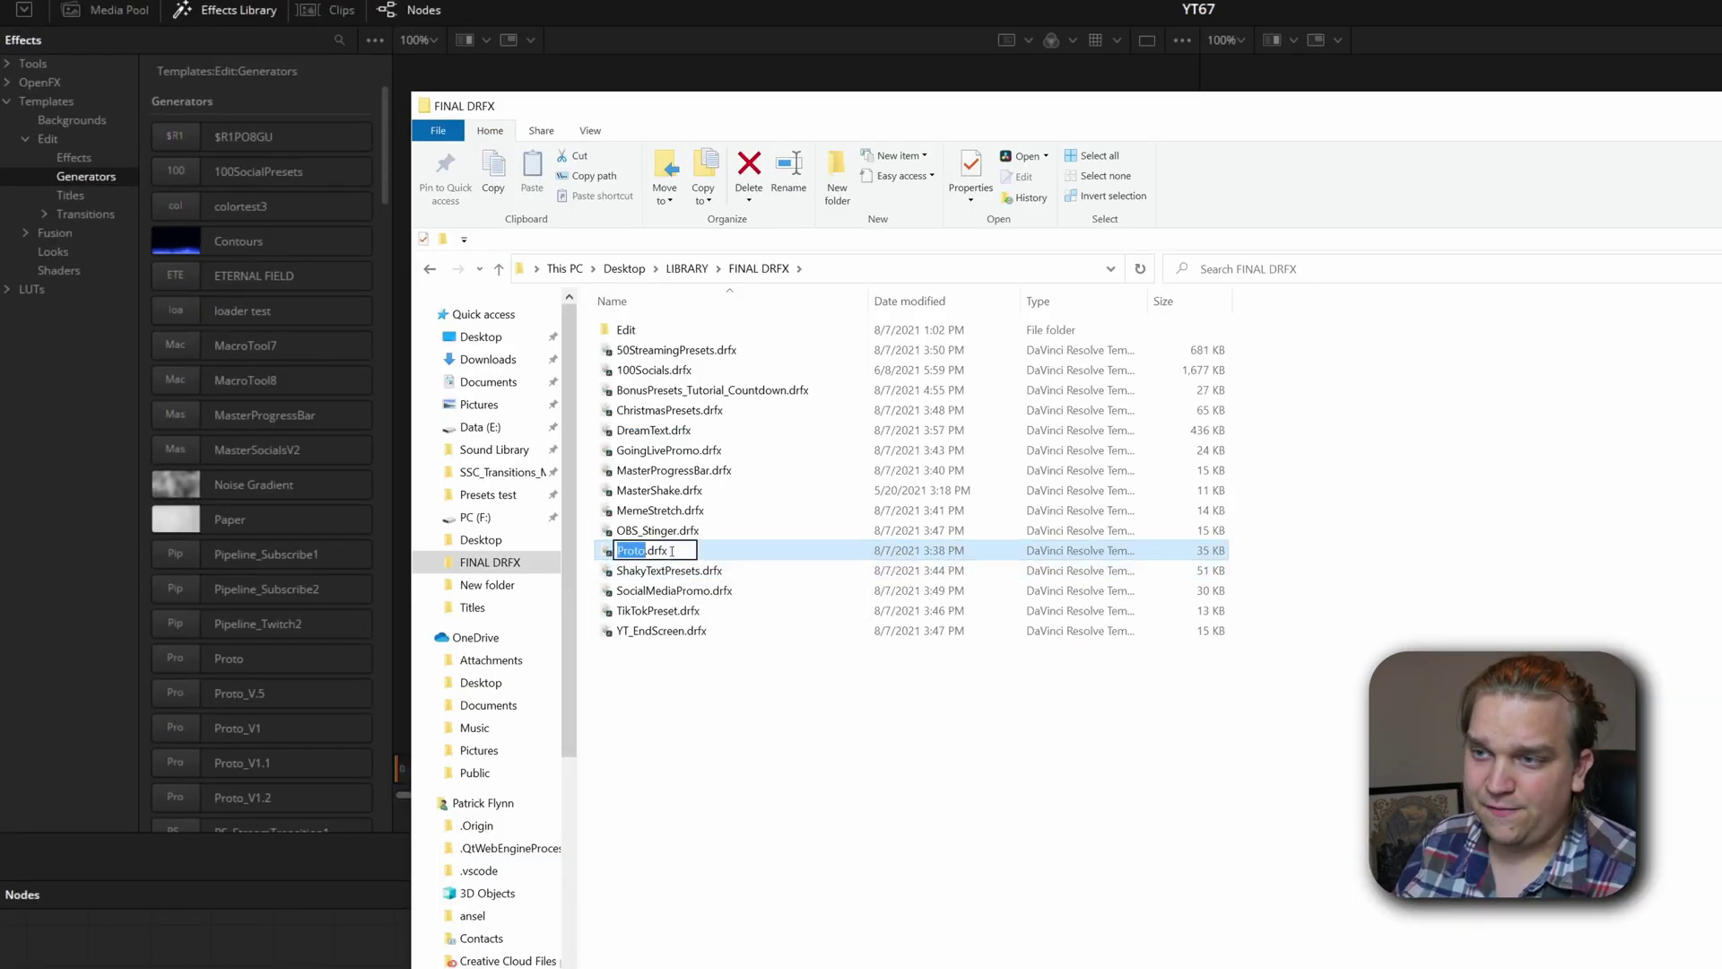
key("End")
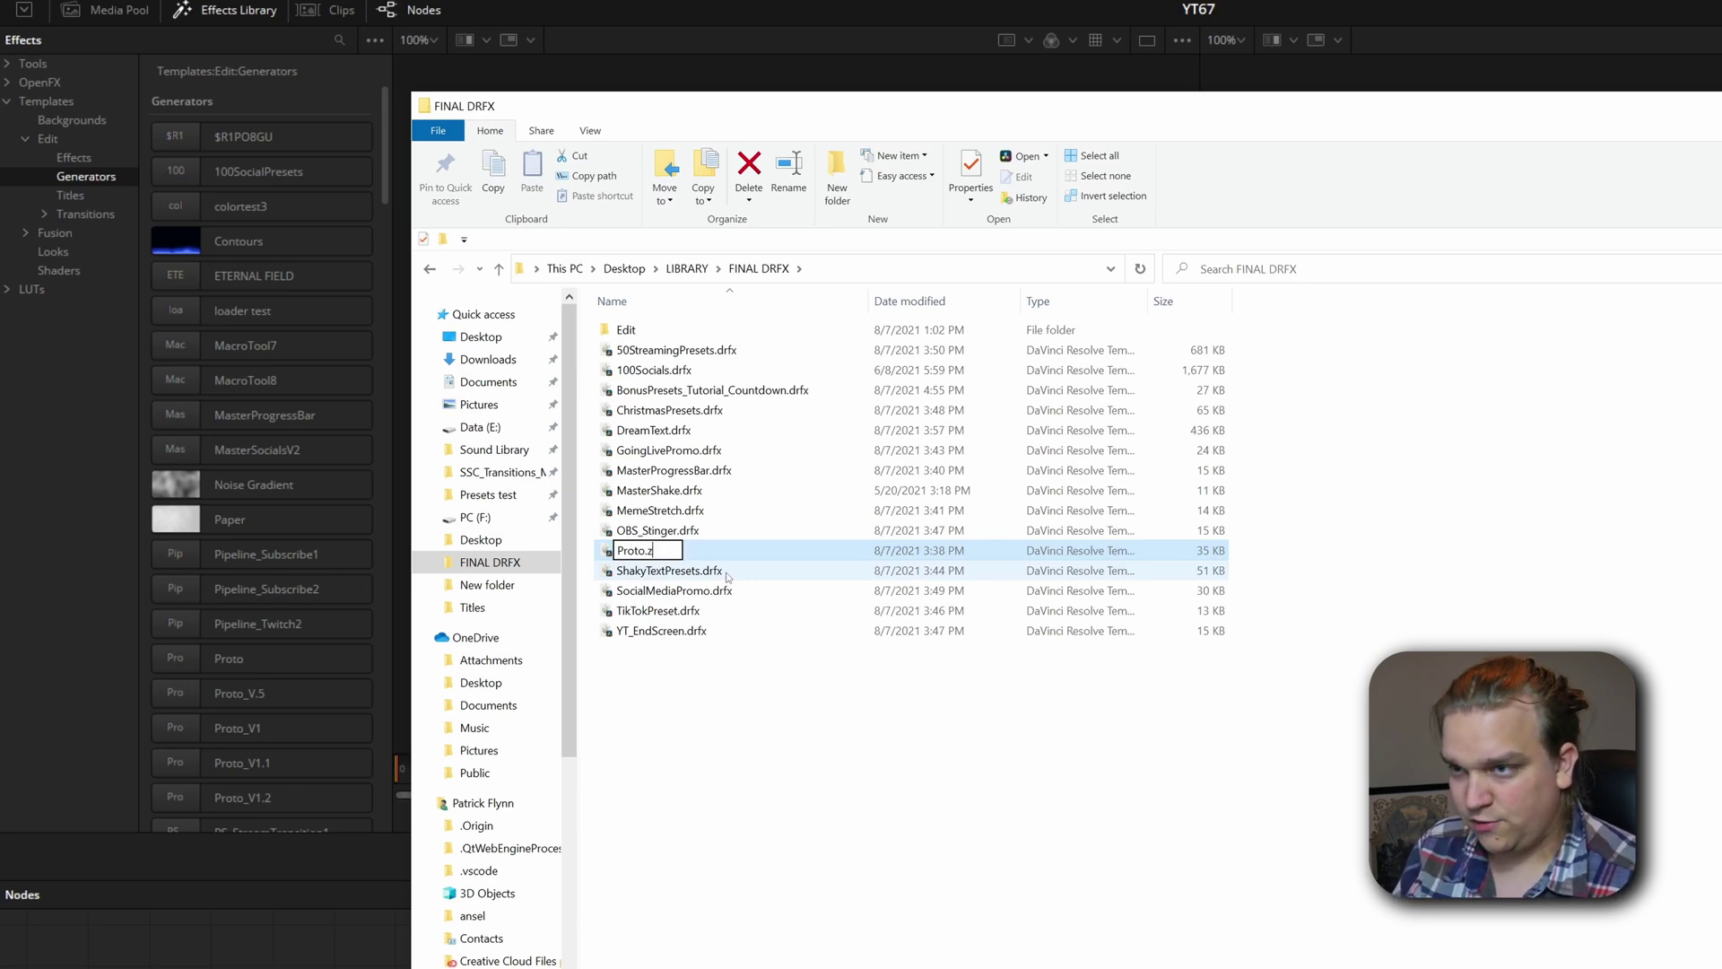
key("Return")
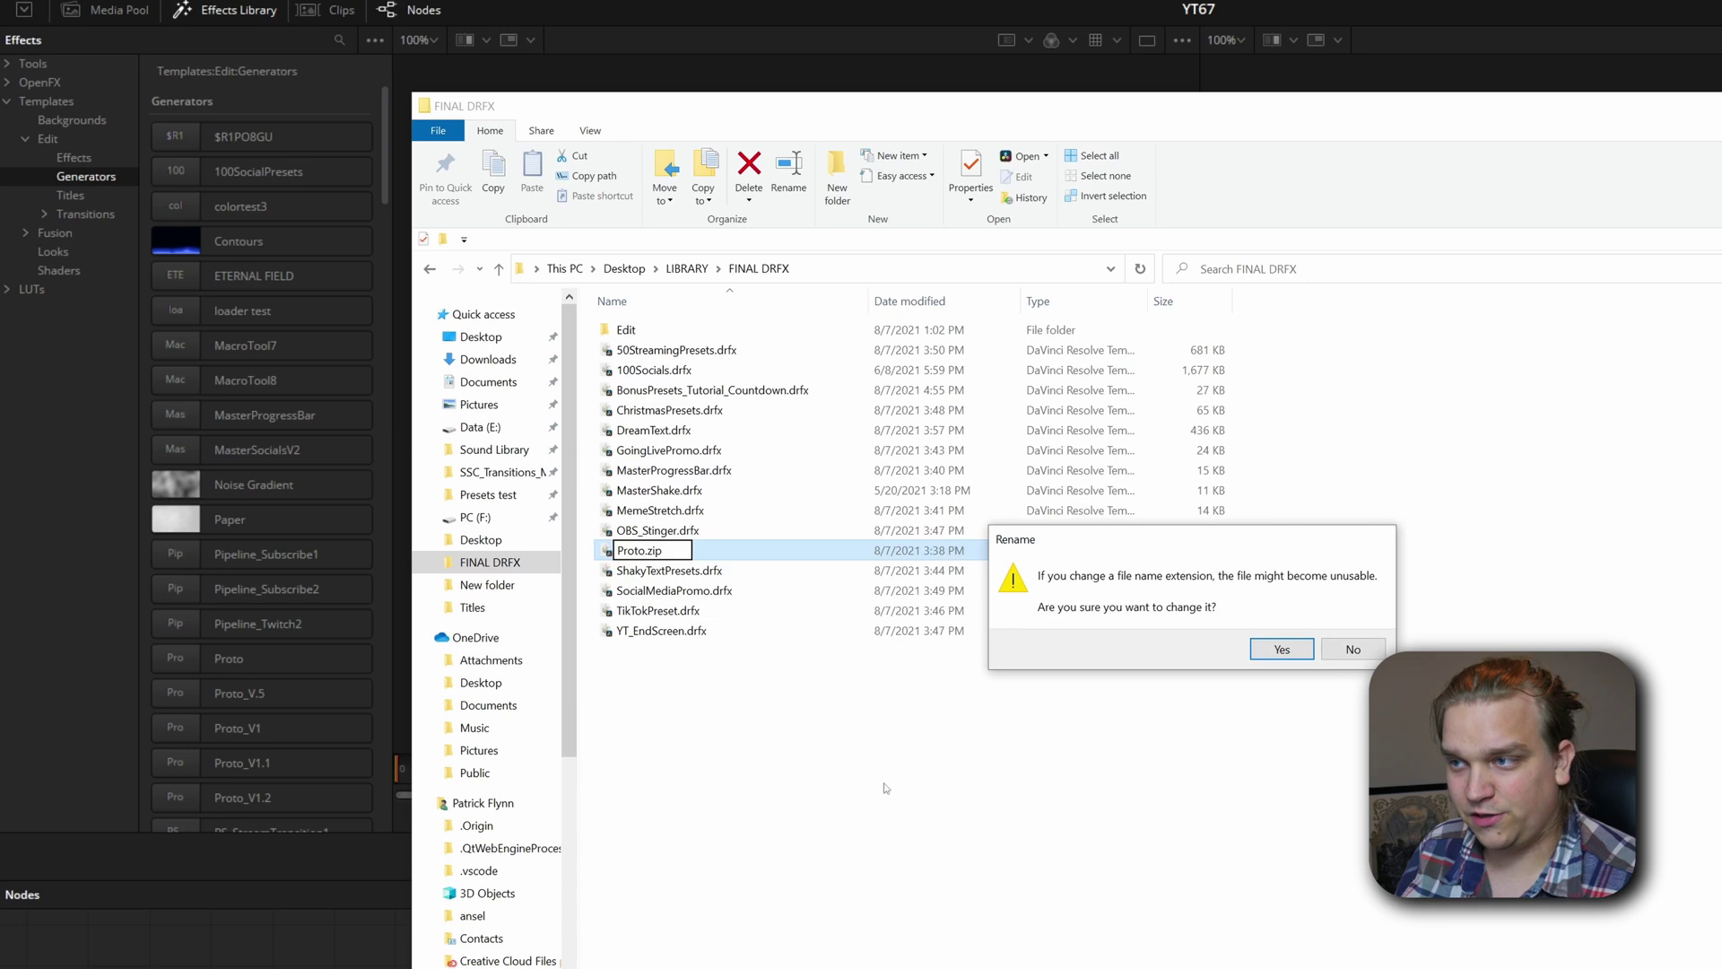
left_click(1282, 650)
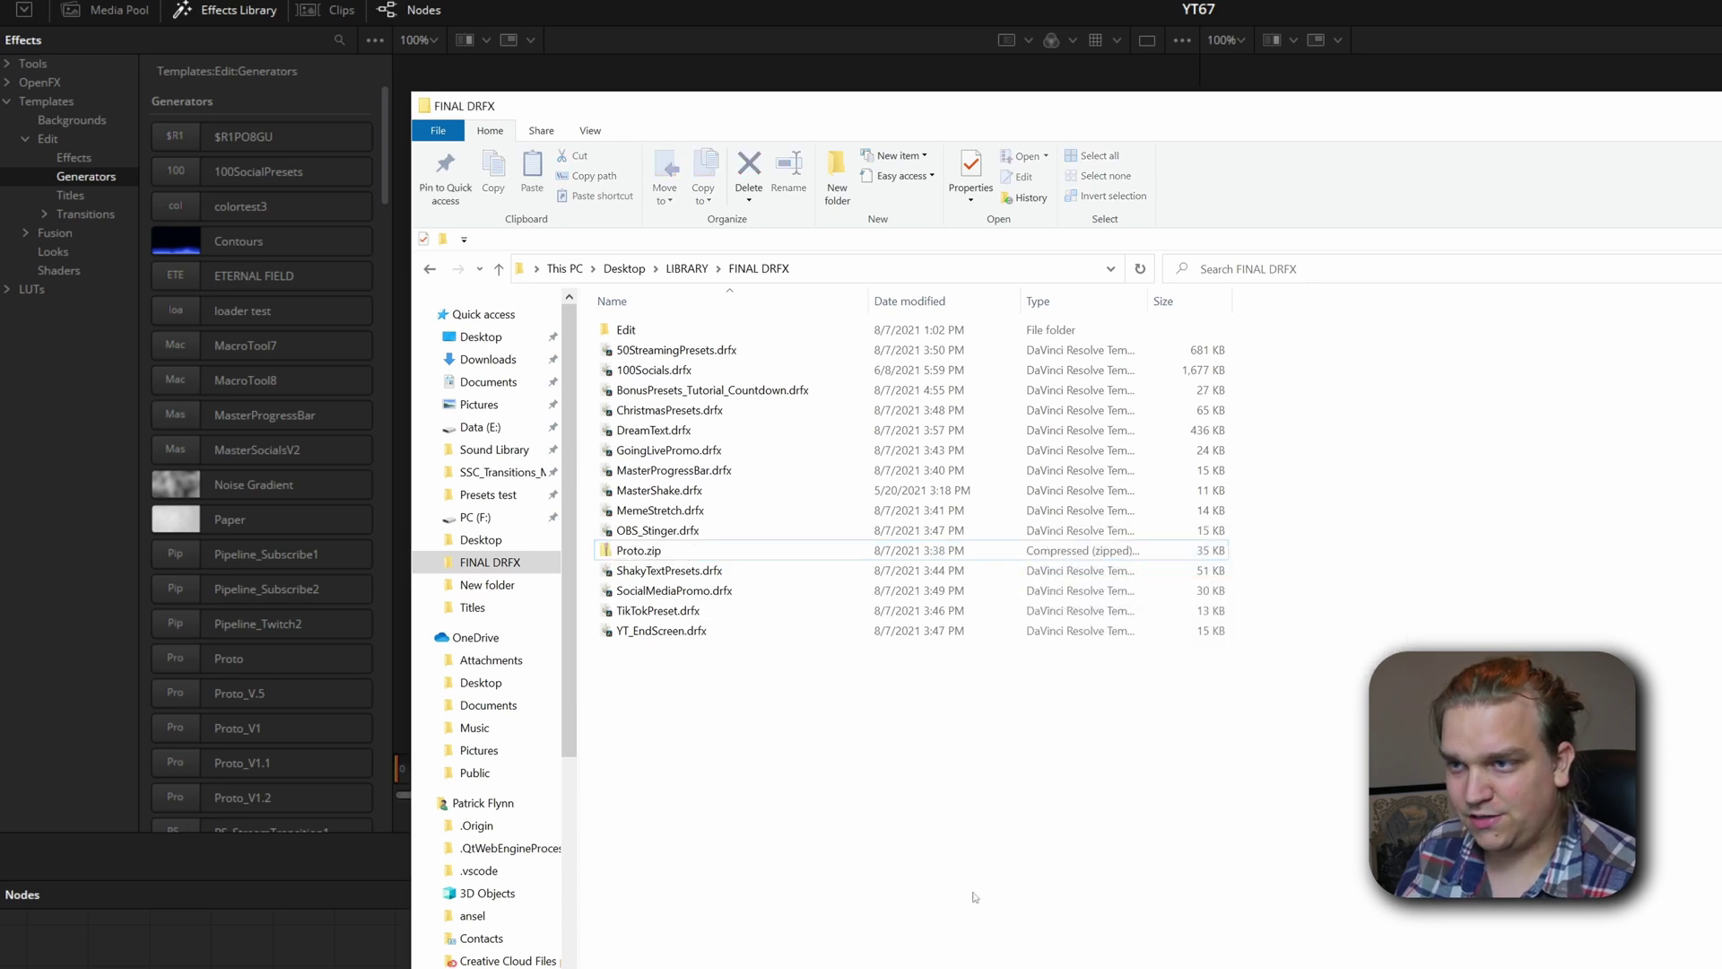
Extract Proto.zip into a Proto folder and open its Edit > Generators subfolder
left_click(619, 551)
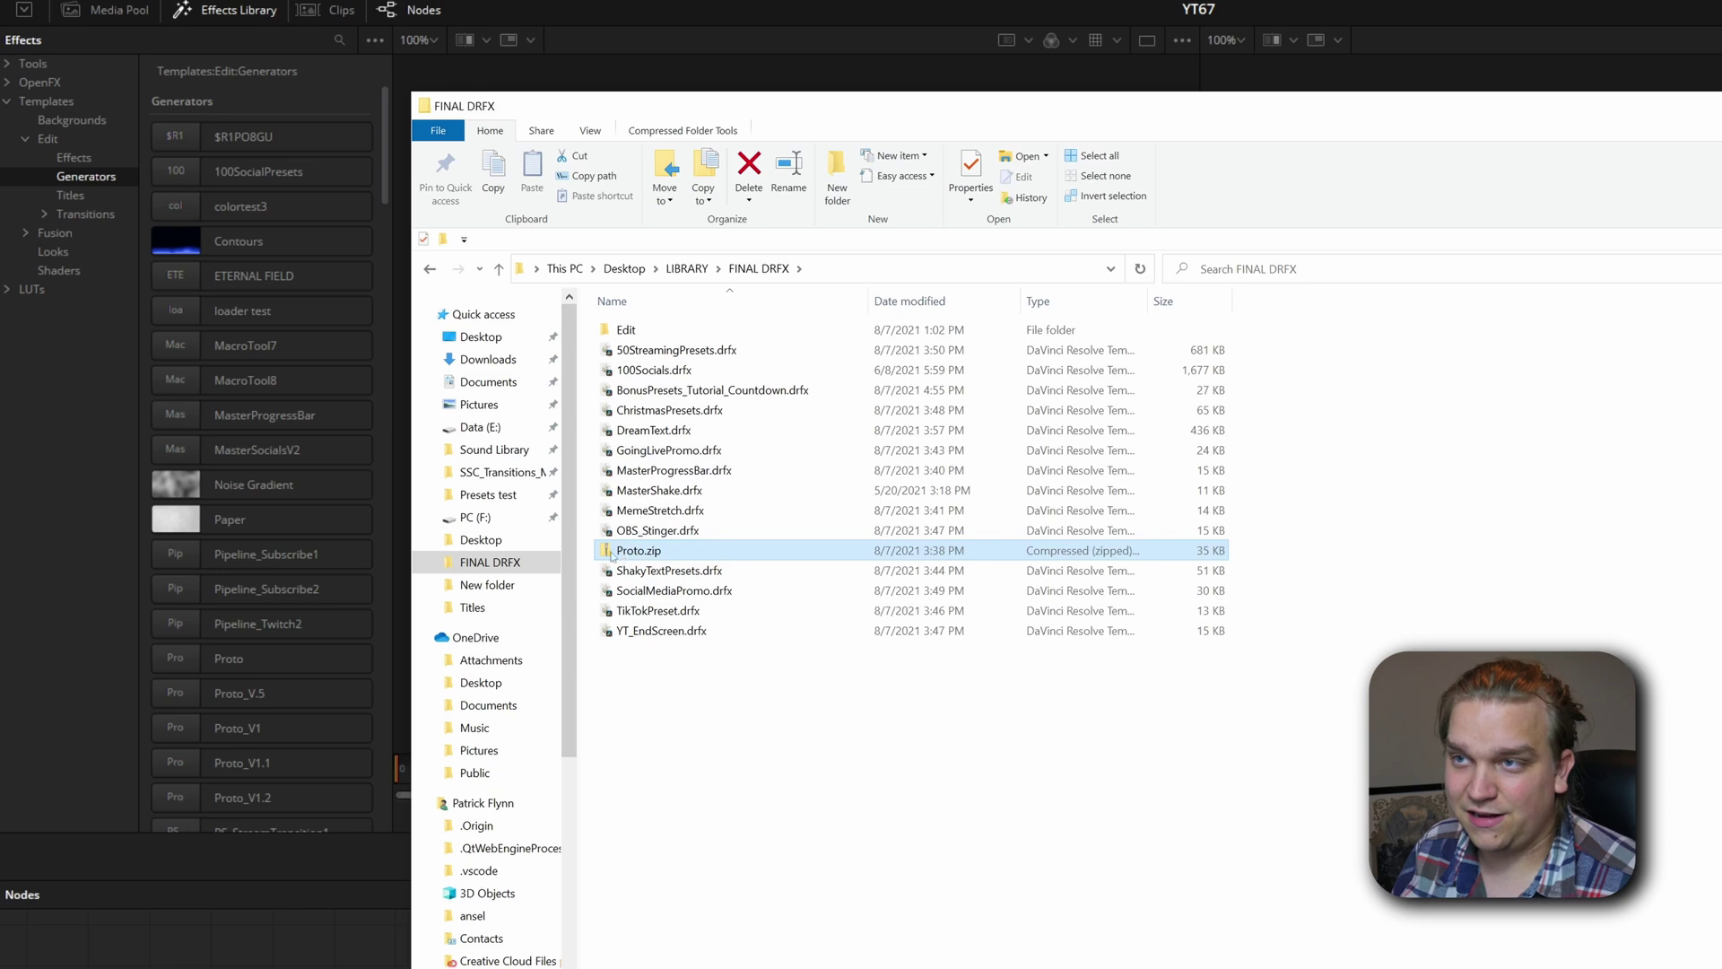
left_click(656, 134)
left_click(988, 200)
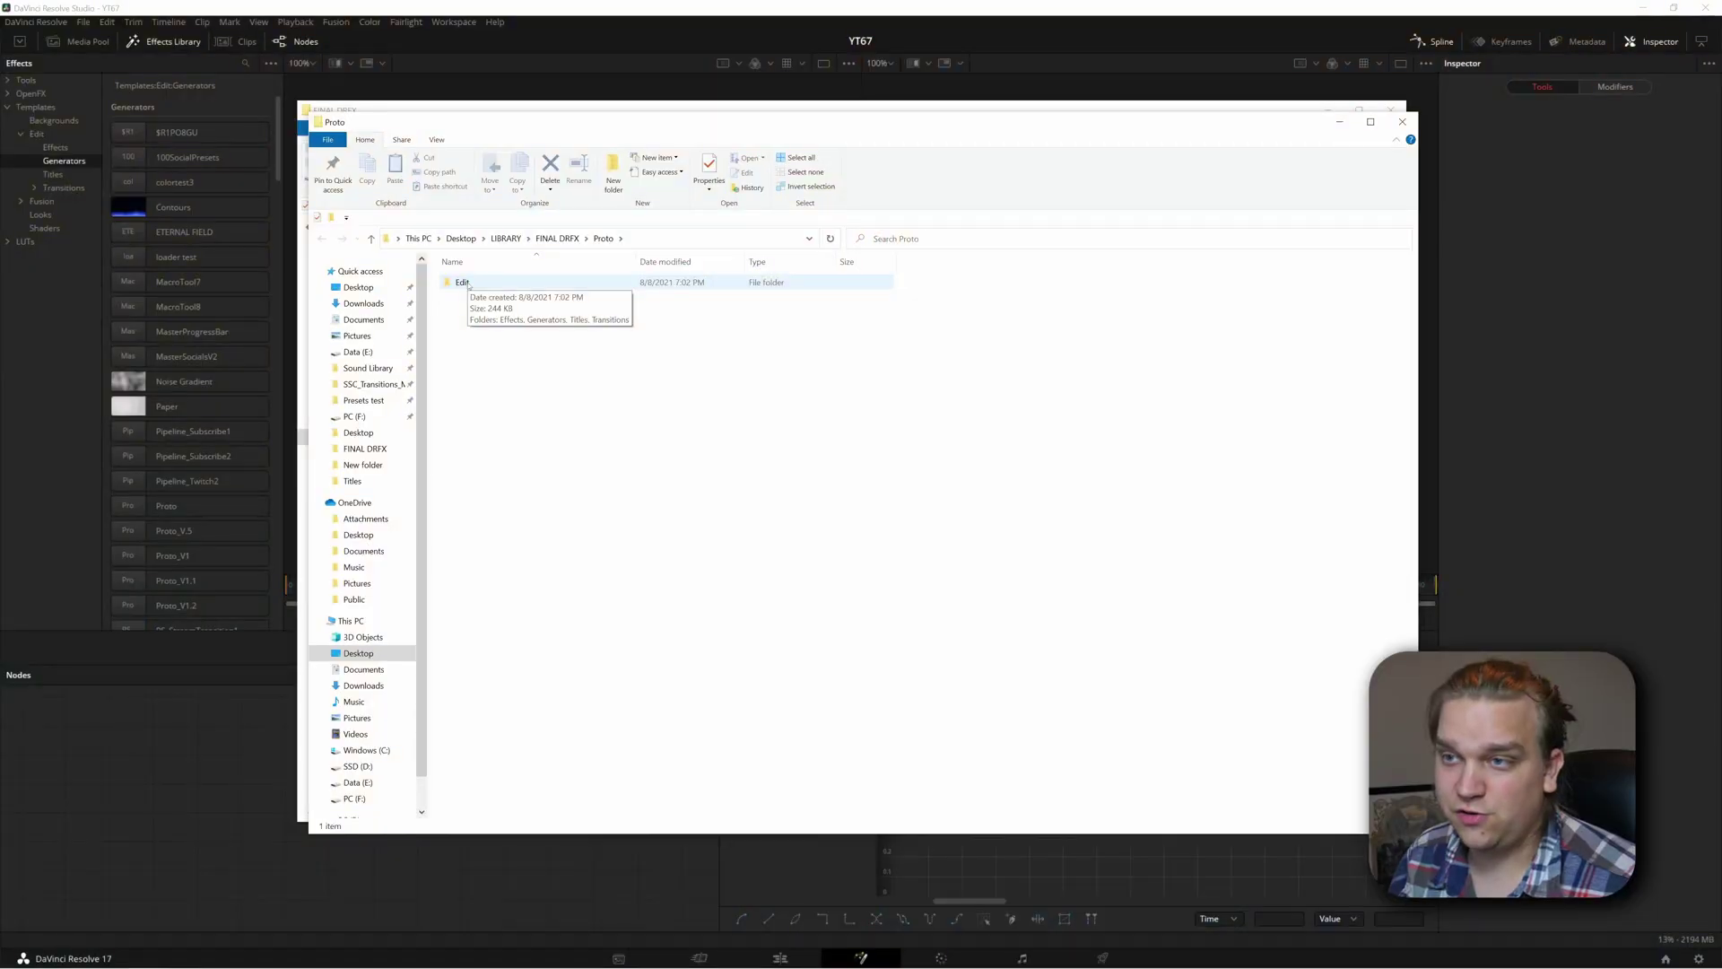
double_click(467, 284)
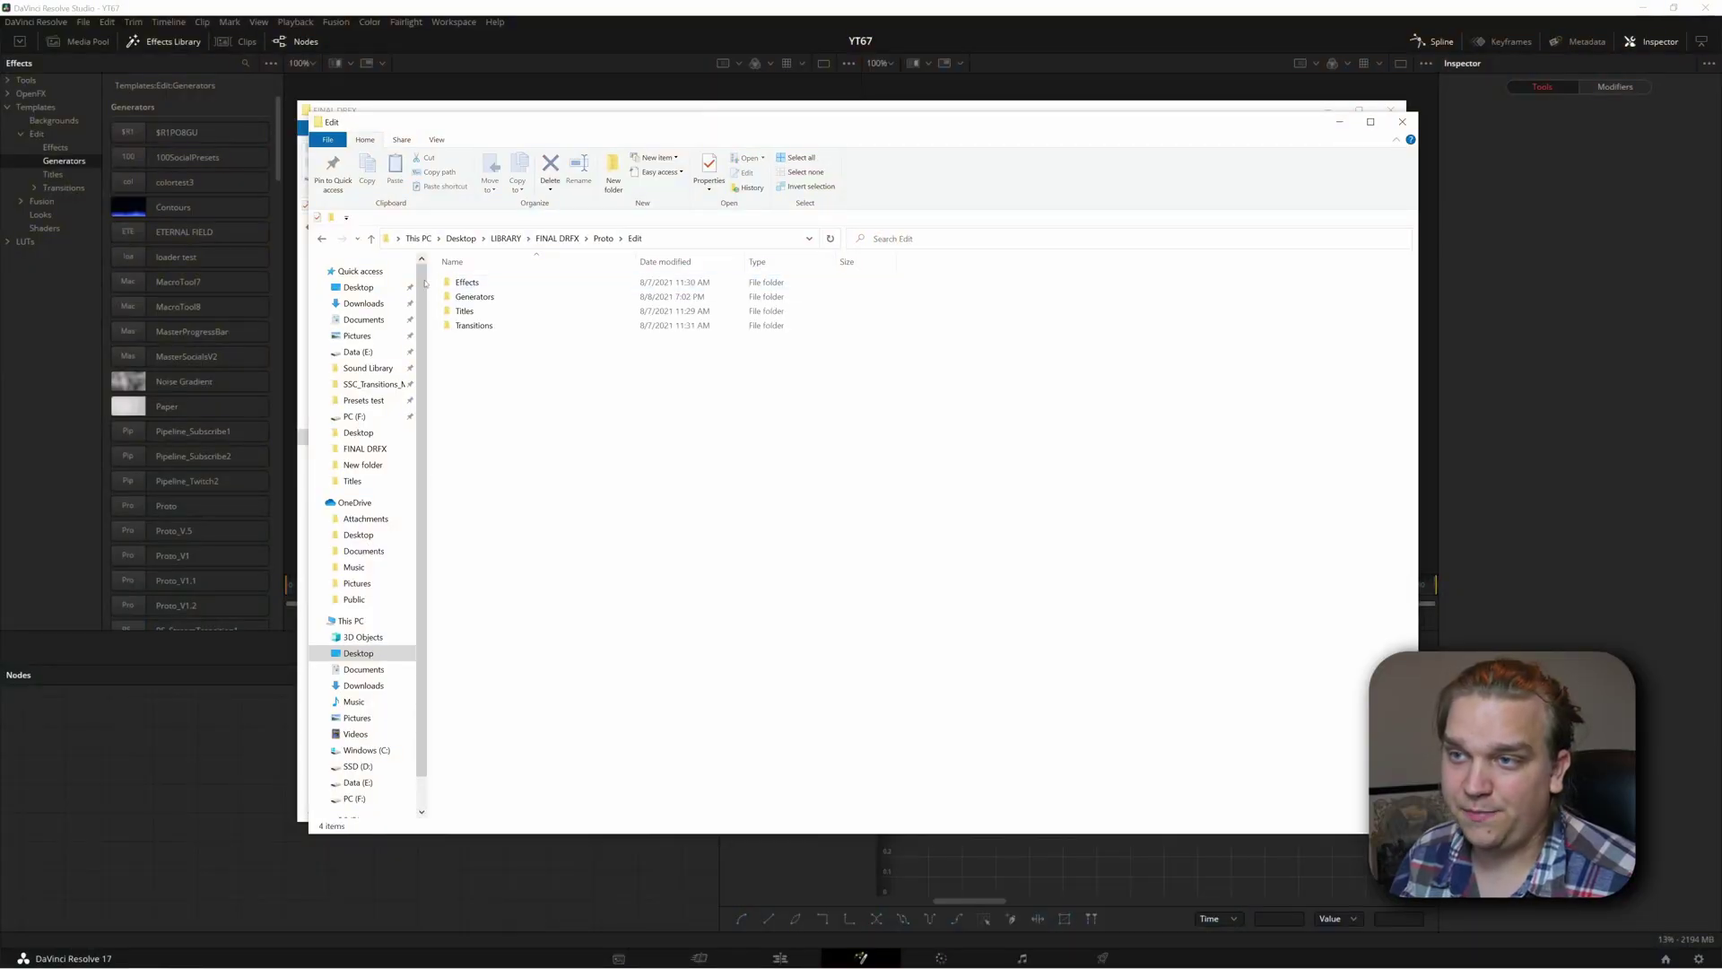
double_click(471, 298)
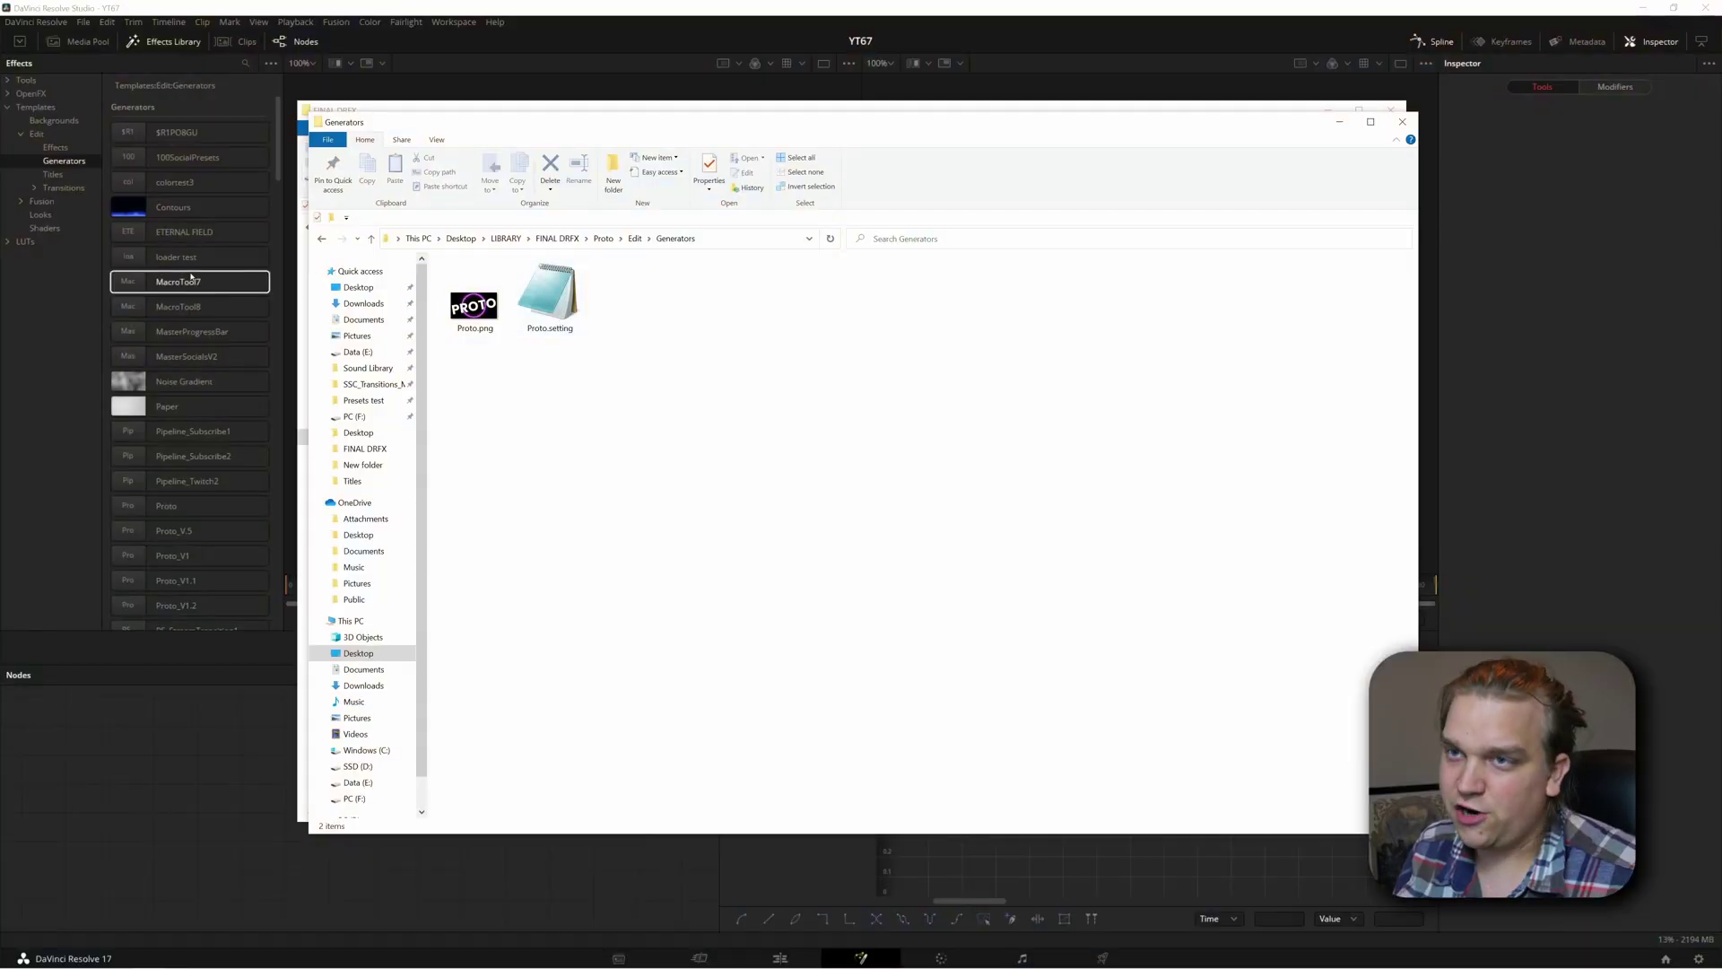
Show the Effects Library's Generators template folder on disk beside the extracted Proto generator files
left_click(267, 65)
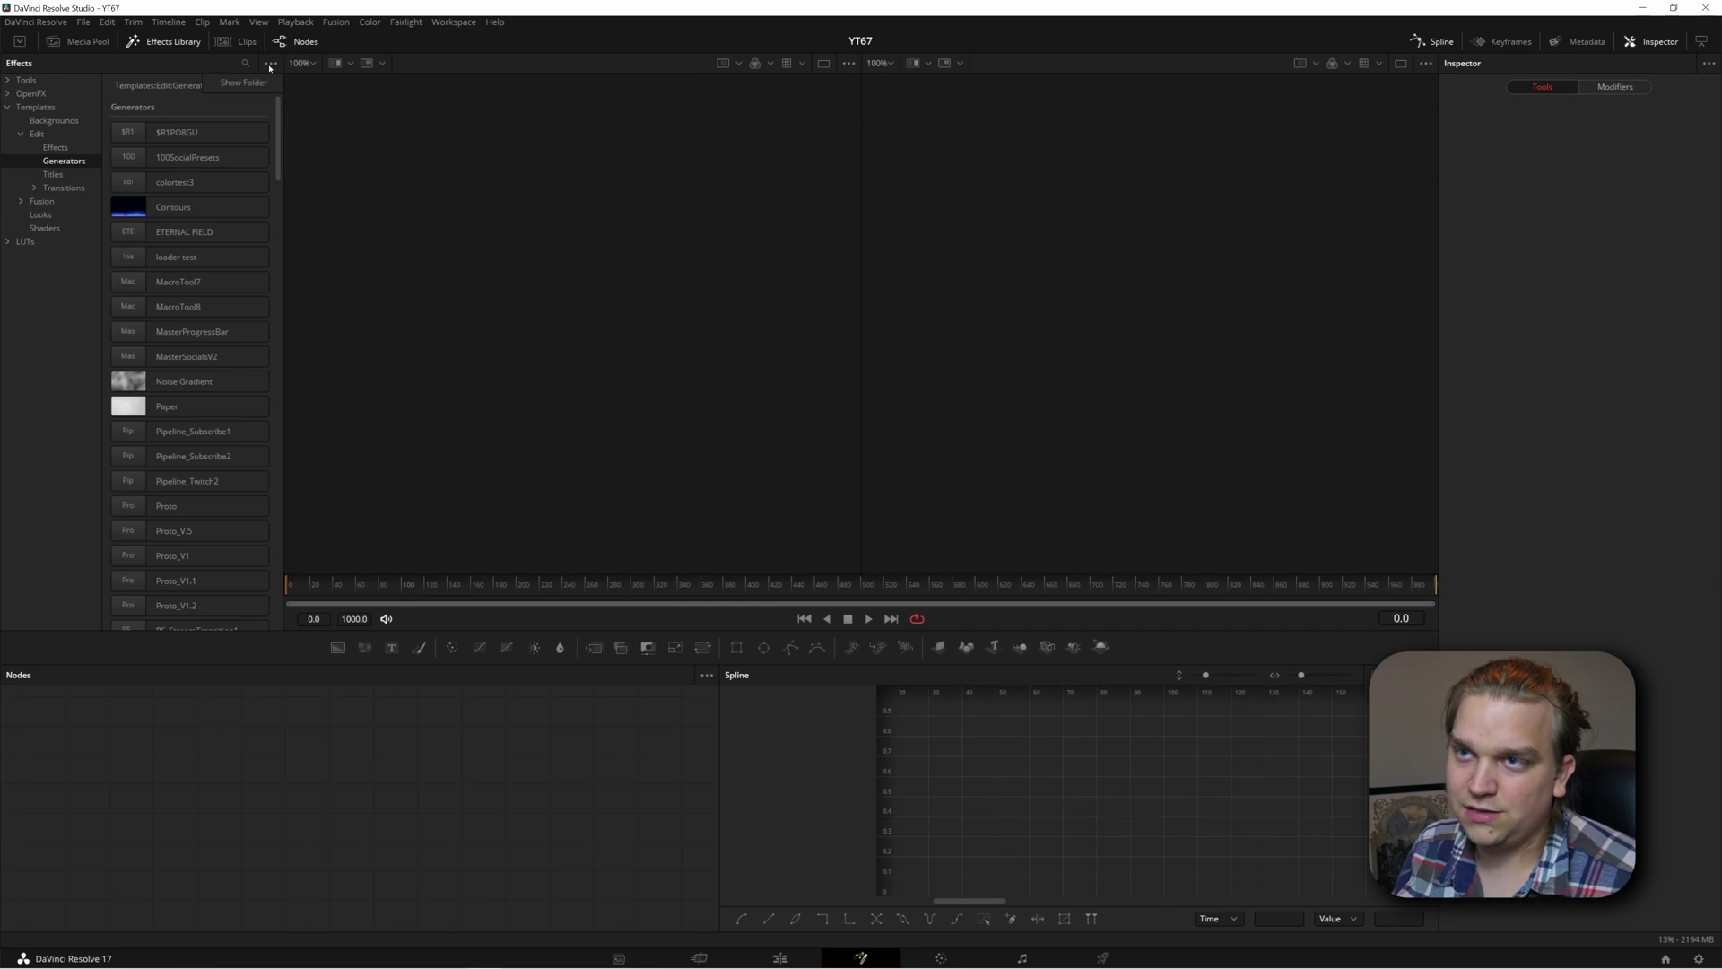
left_click(260, 82)
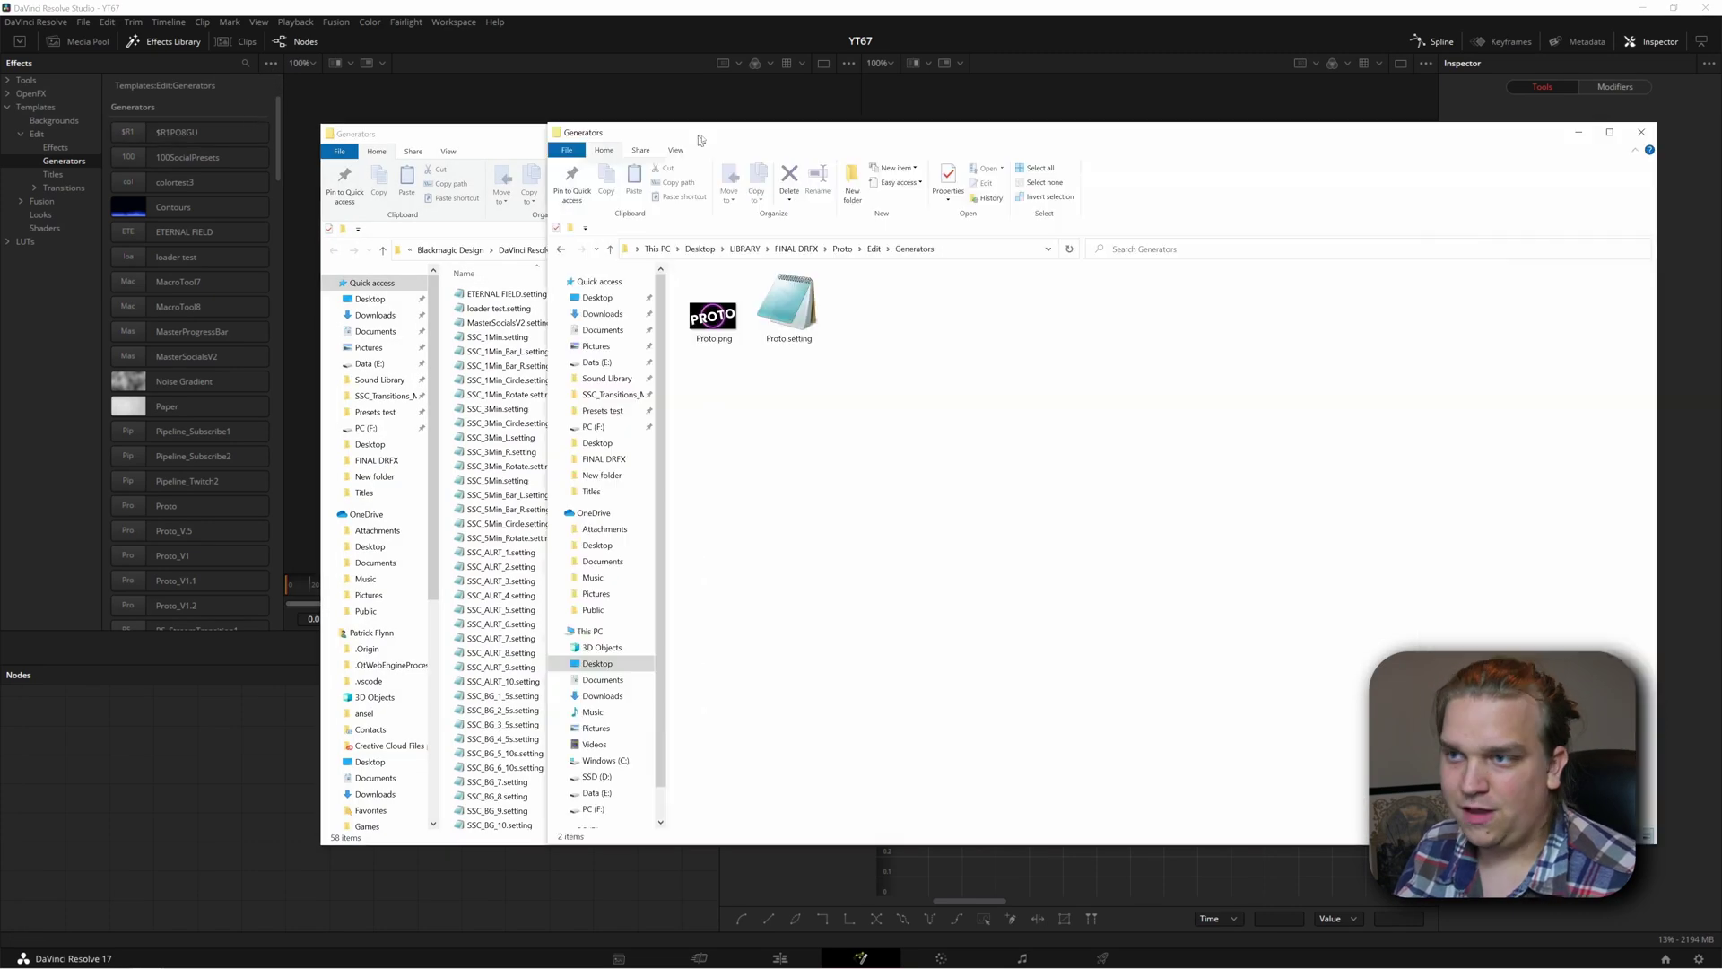
left_click_drag(1083, 321, 539, 482)
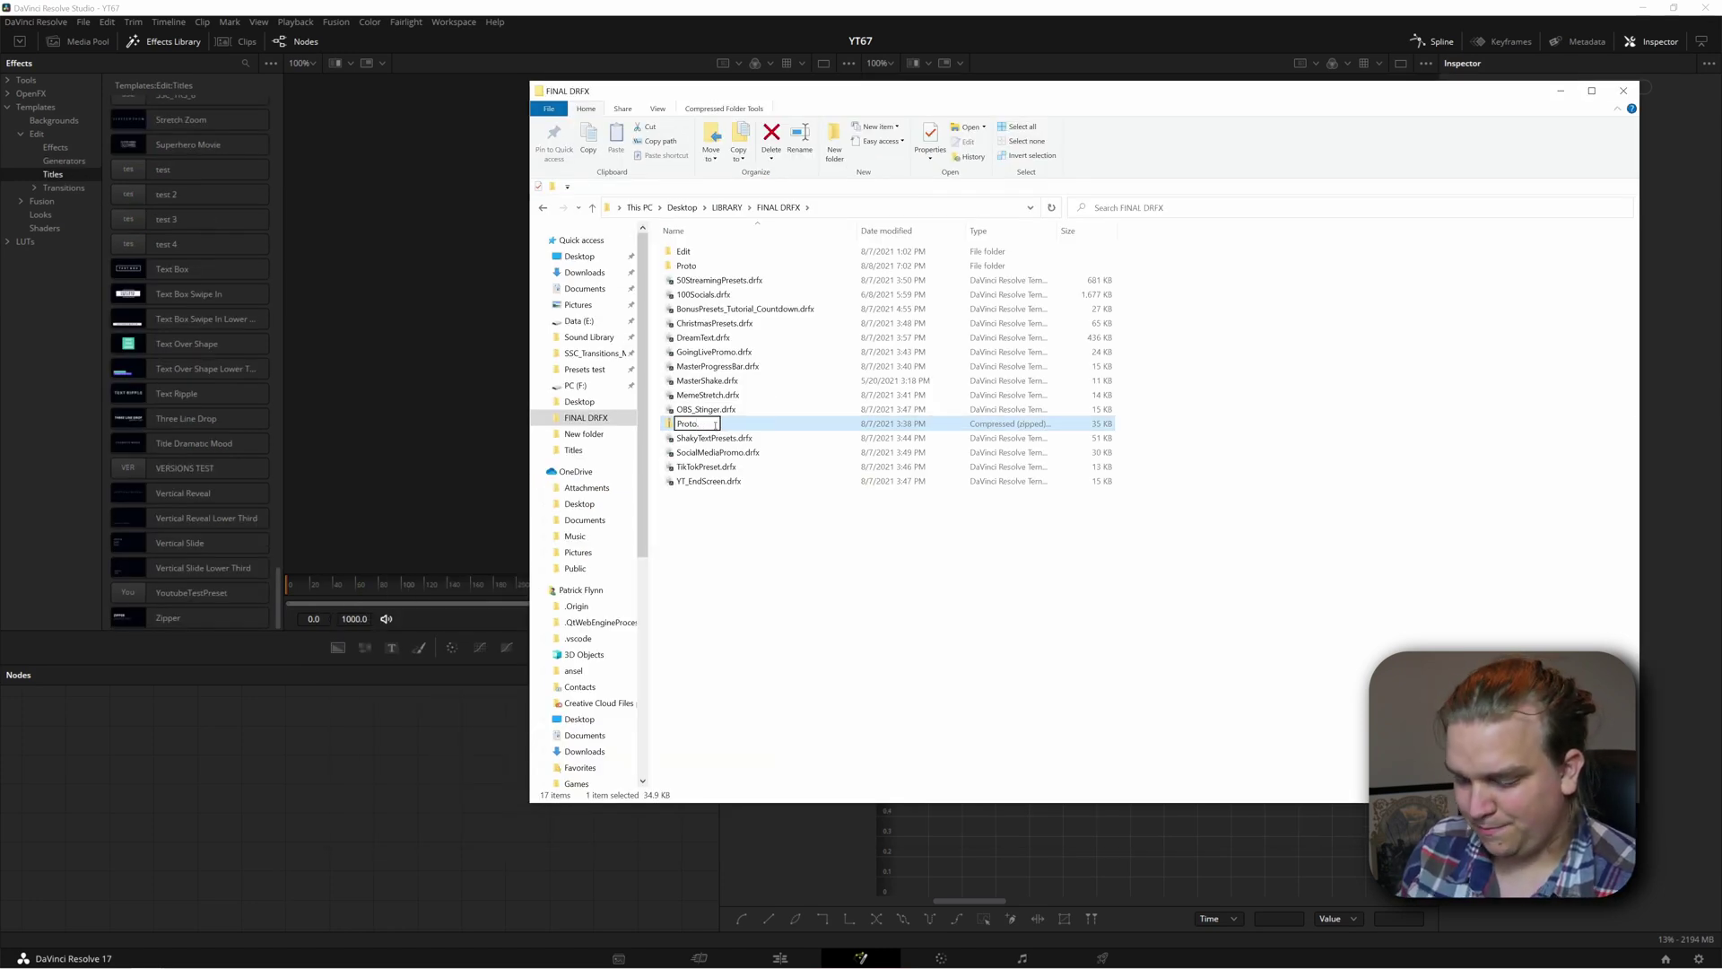
Rename Proto.zip back to Proto.drfx, accepting the extension change
key("Return")
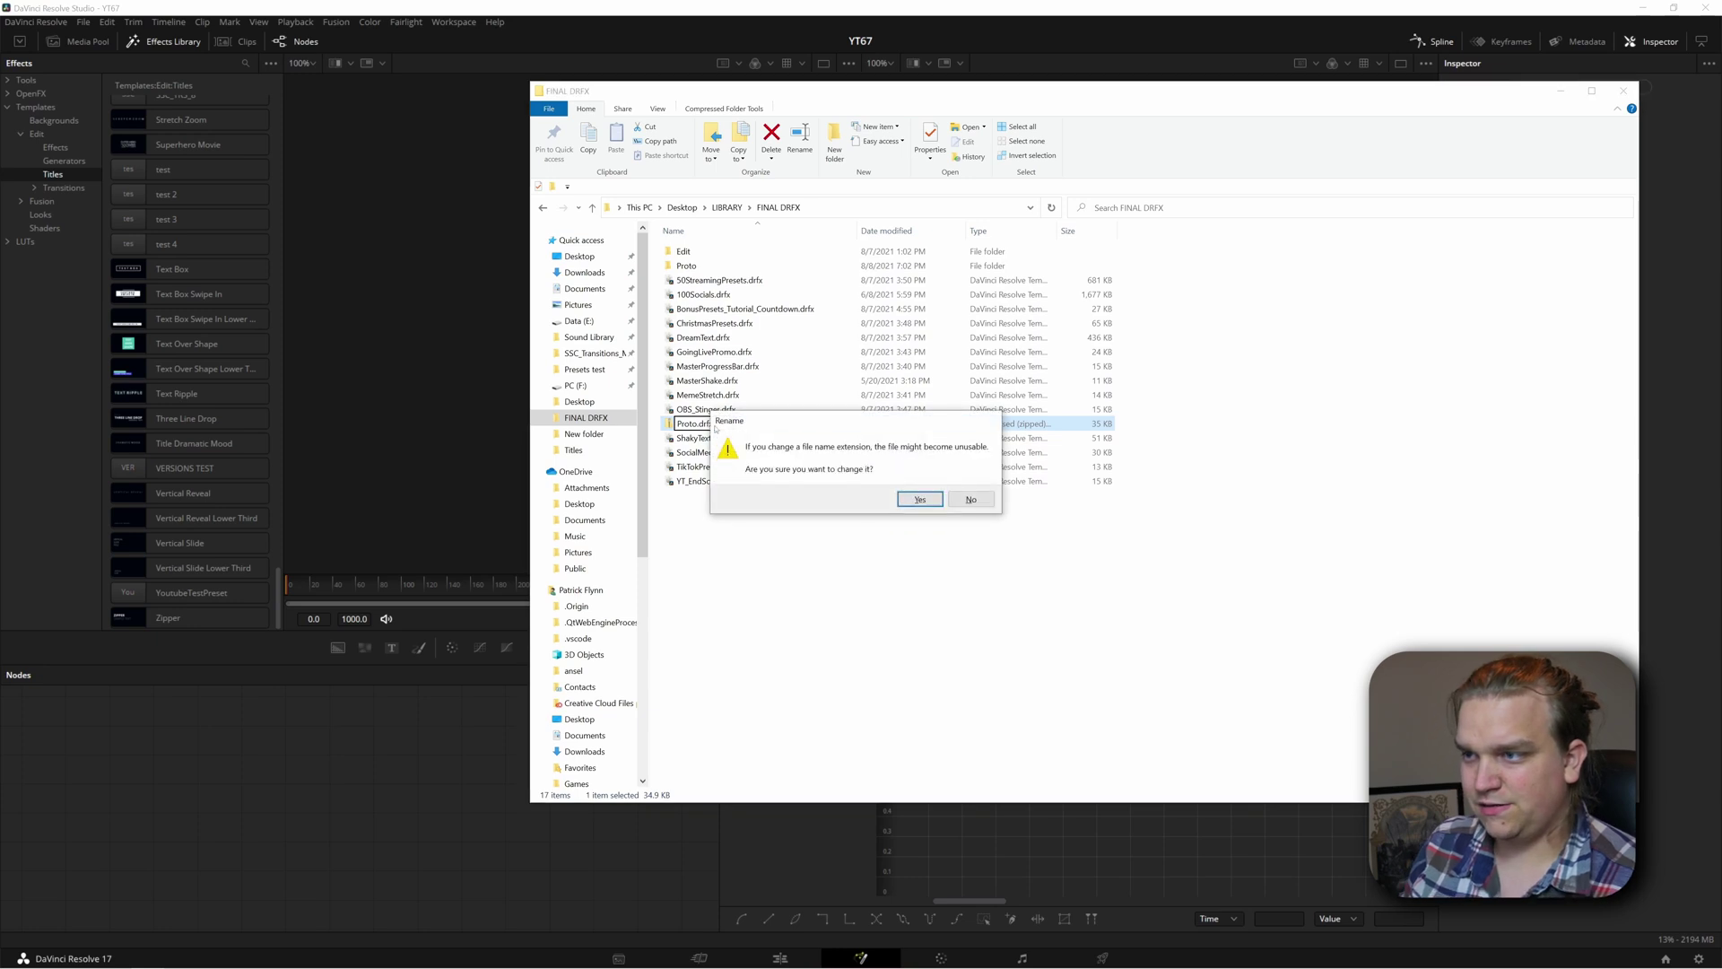
key("Return")
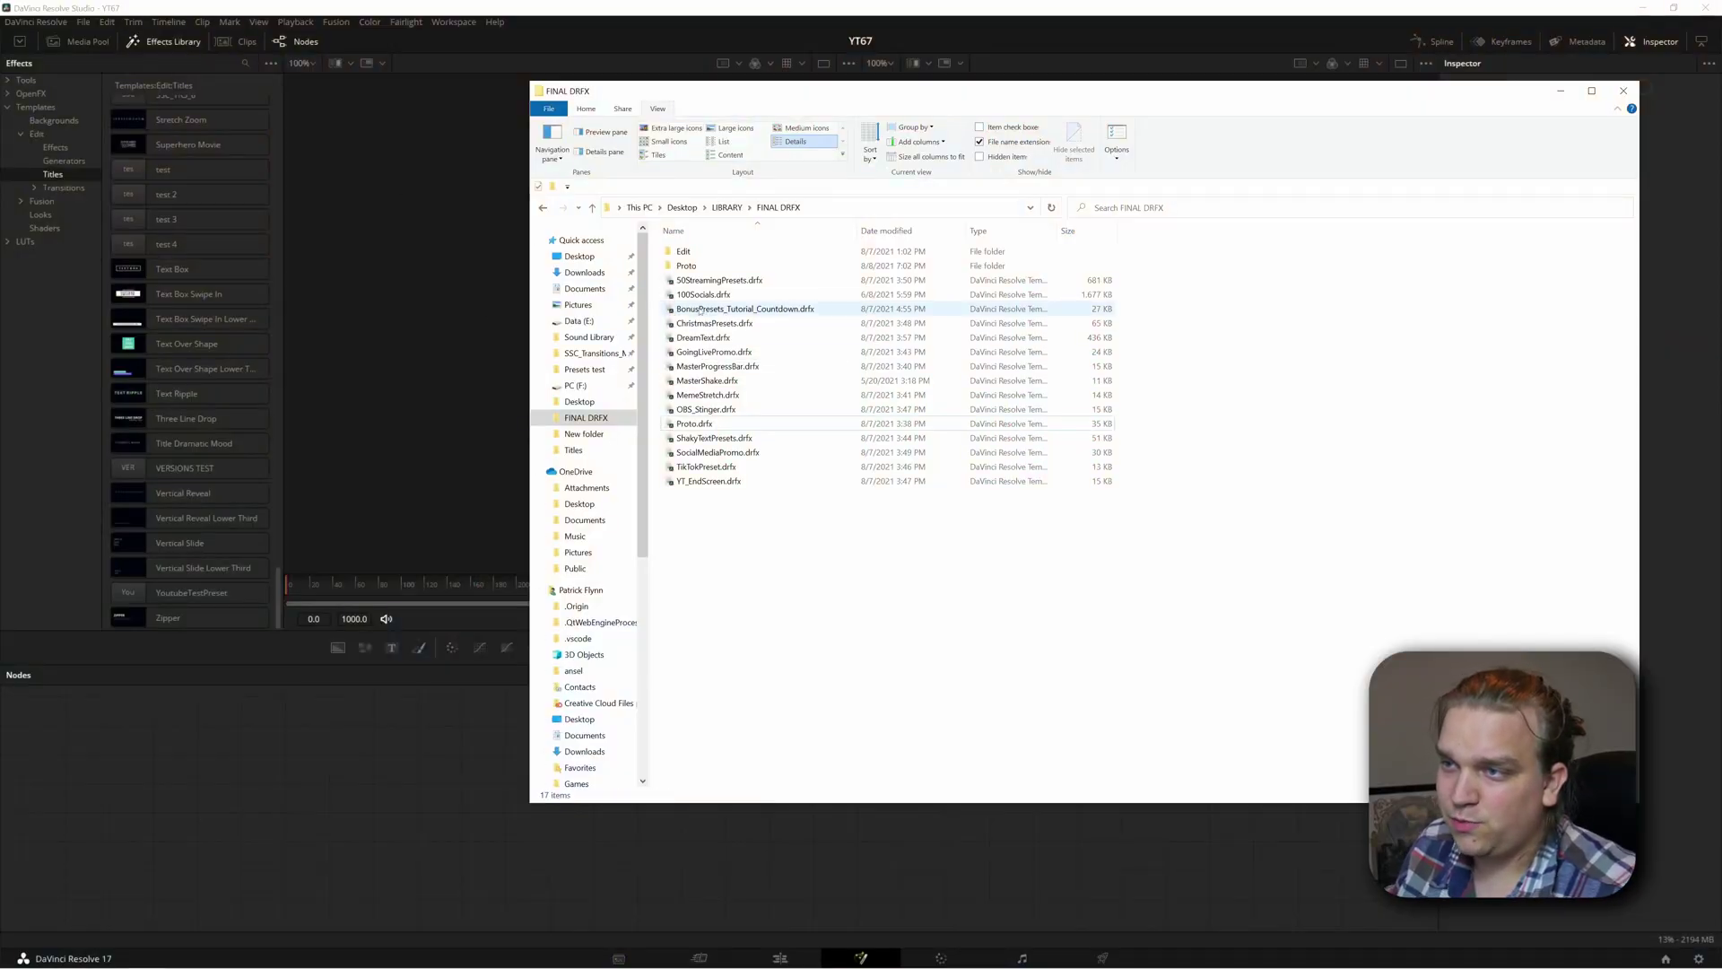
Install the BonusPresets_Tutorial_Countdown.drfx template bundle and locate its MasterCountdown title in the Effects Library
left_click_drag(699, 311, 313, 814)
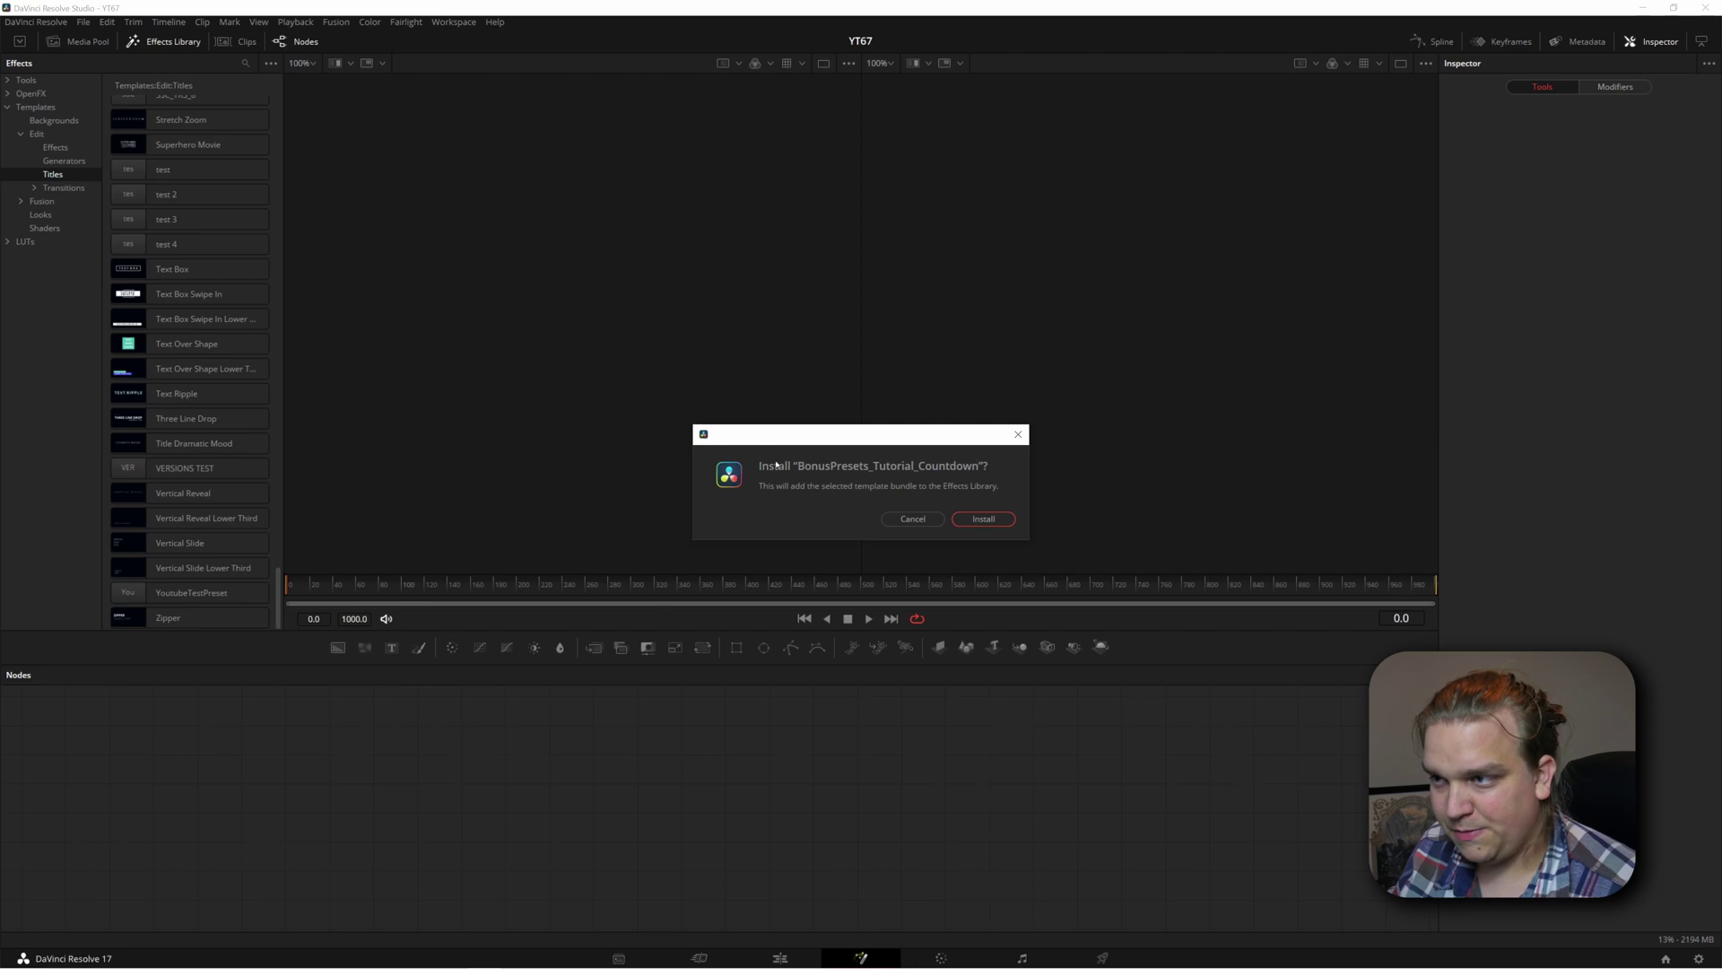
left_click(984, 522)
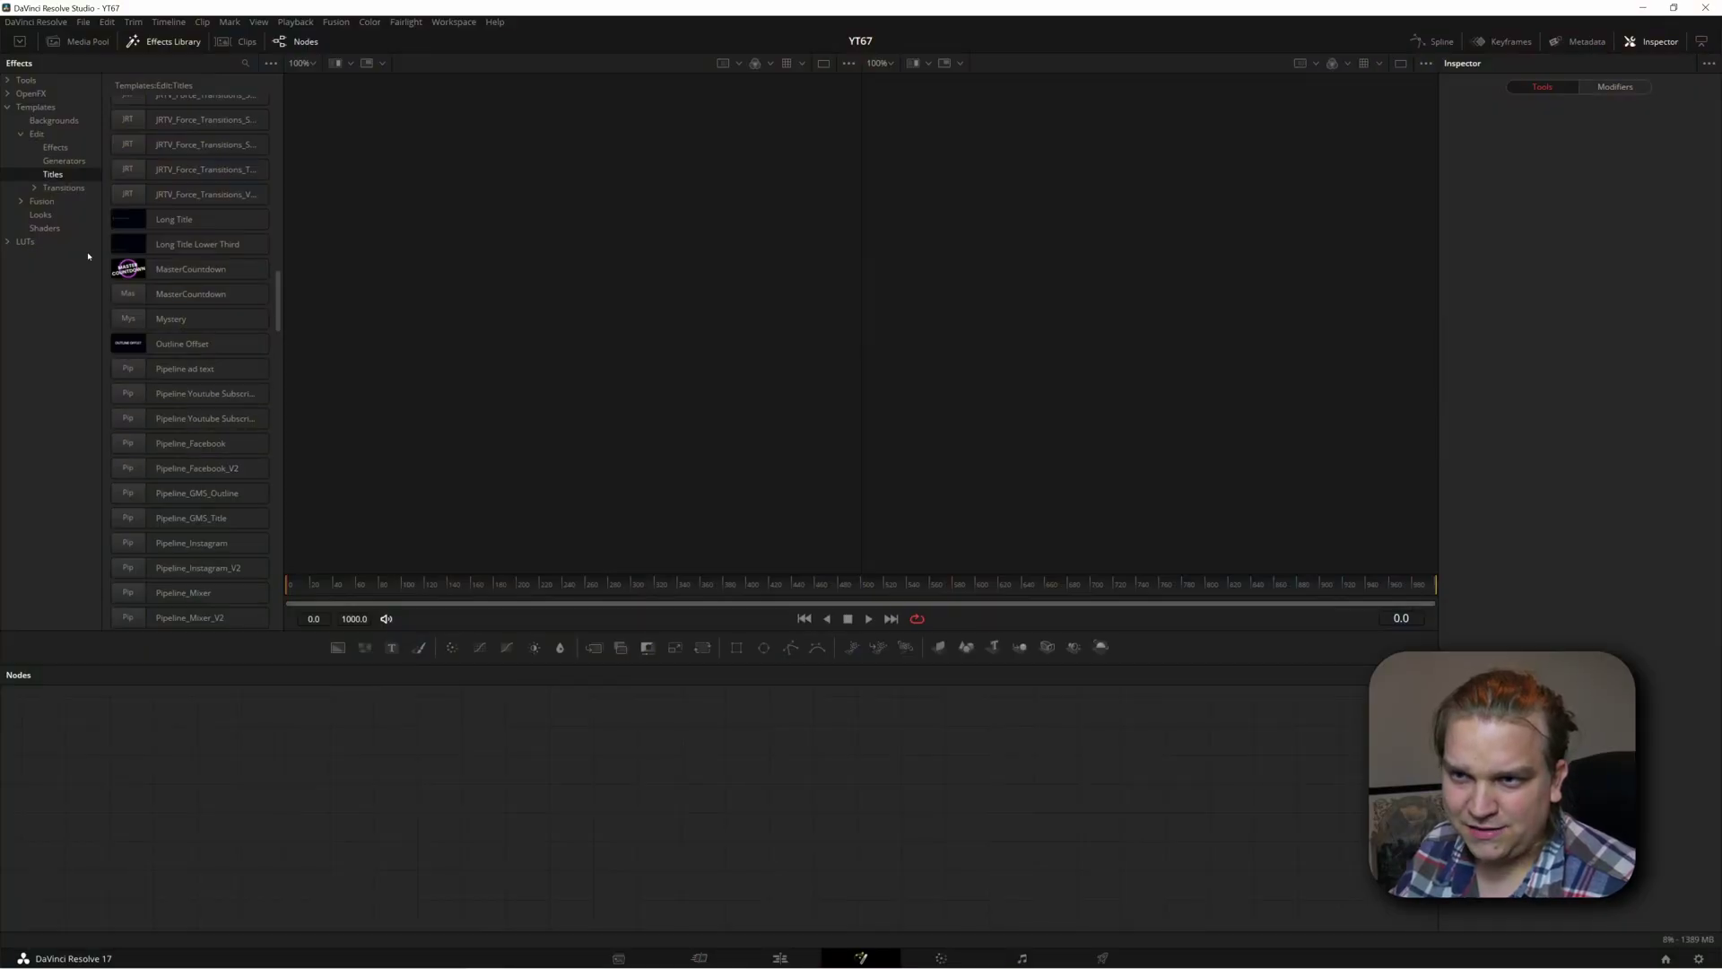
left_click(164, 266)
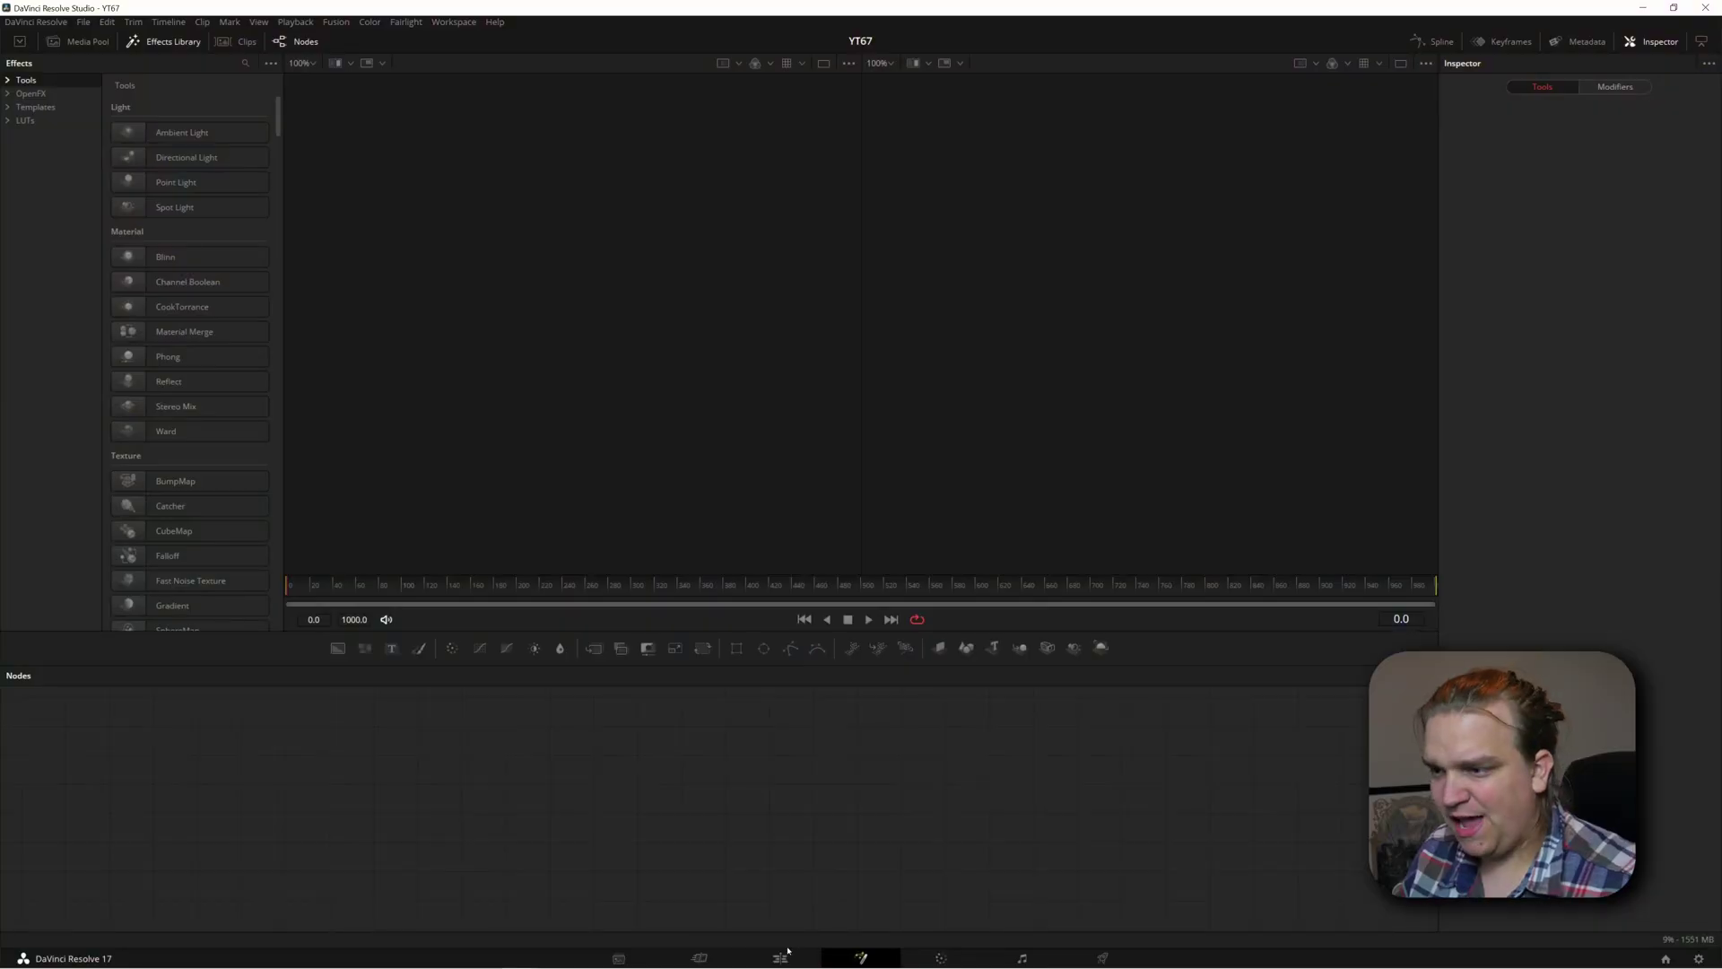
Add the newly installed MasterCountdown title at the start of a new timeline on the Edit page and preview it
left_click(780, 957)
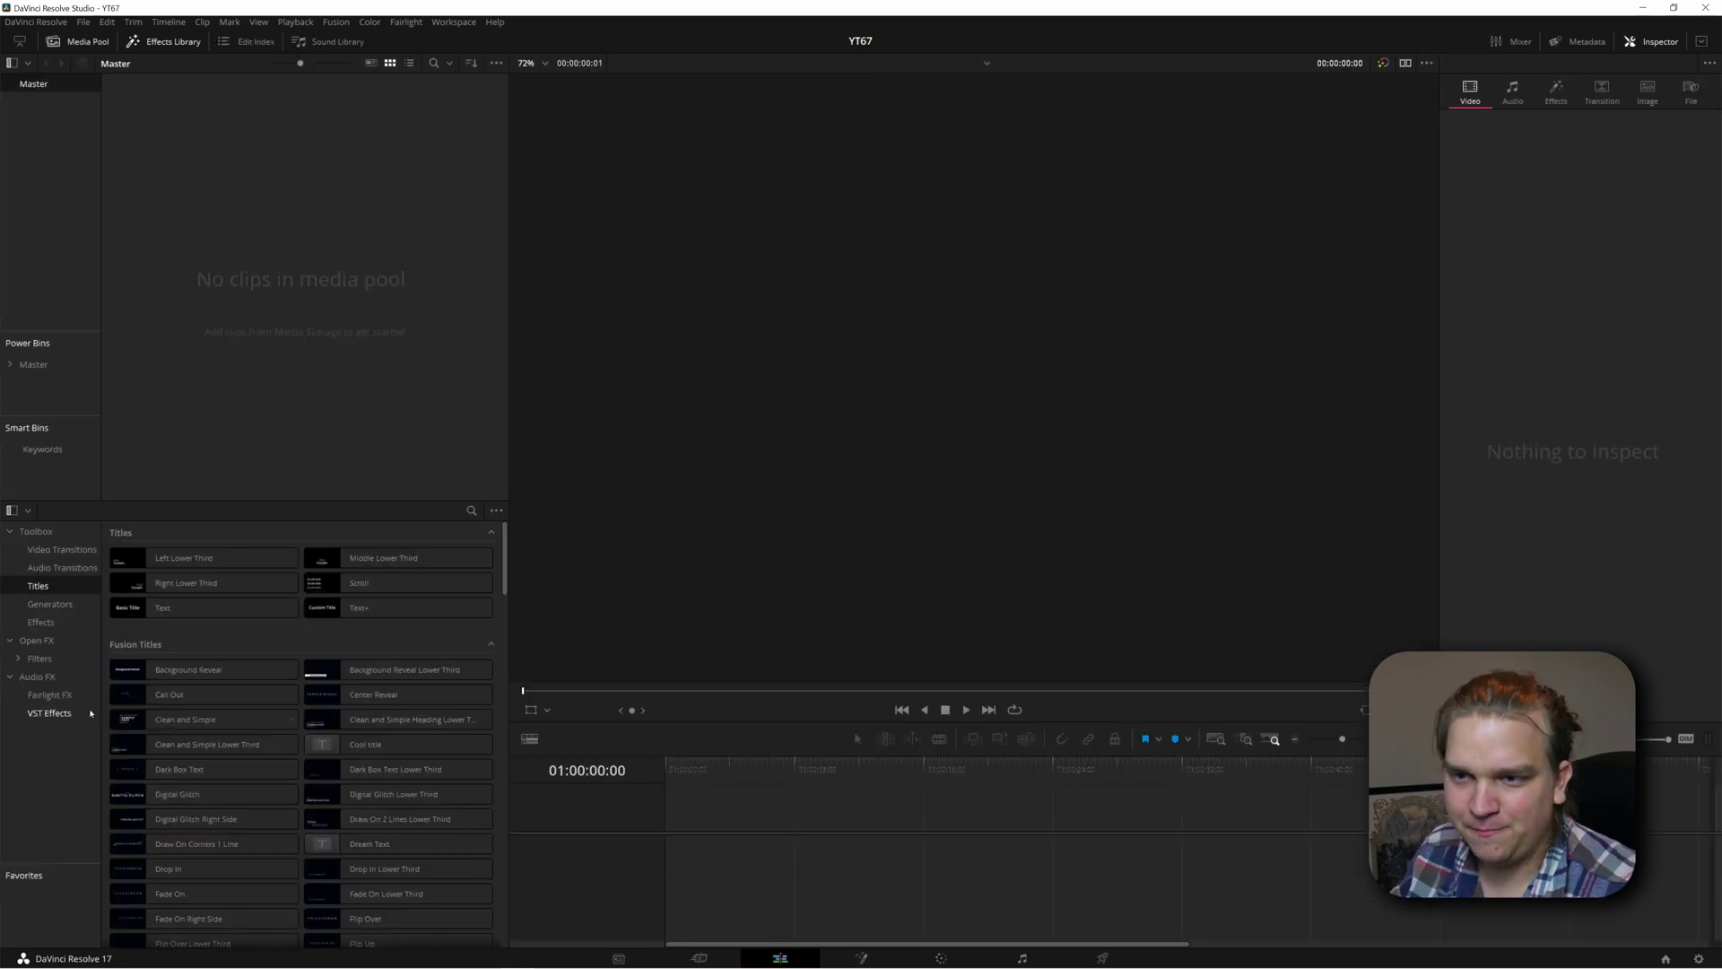
scroll(273, 682, "down", 15)
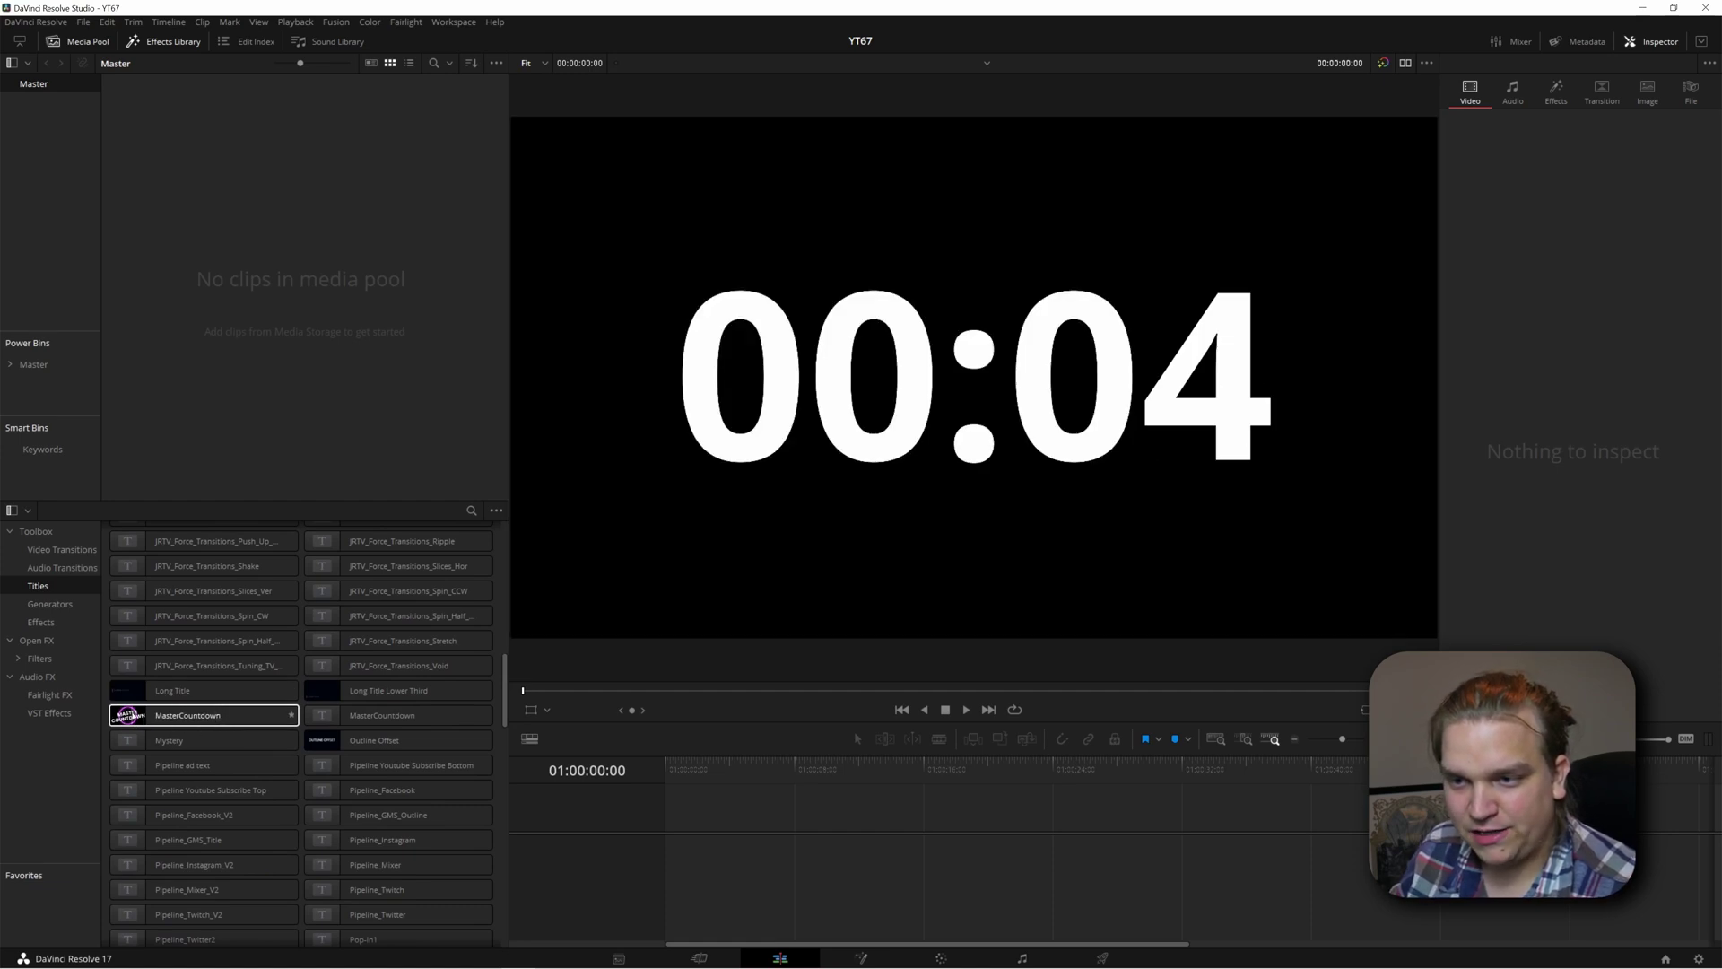
left_click_drag(170, 715, 785, 839)
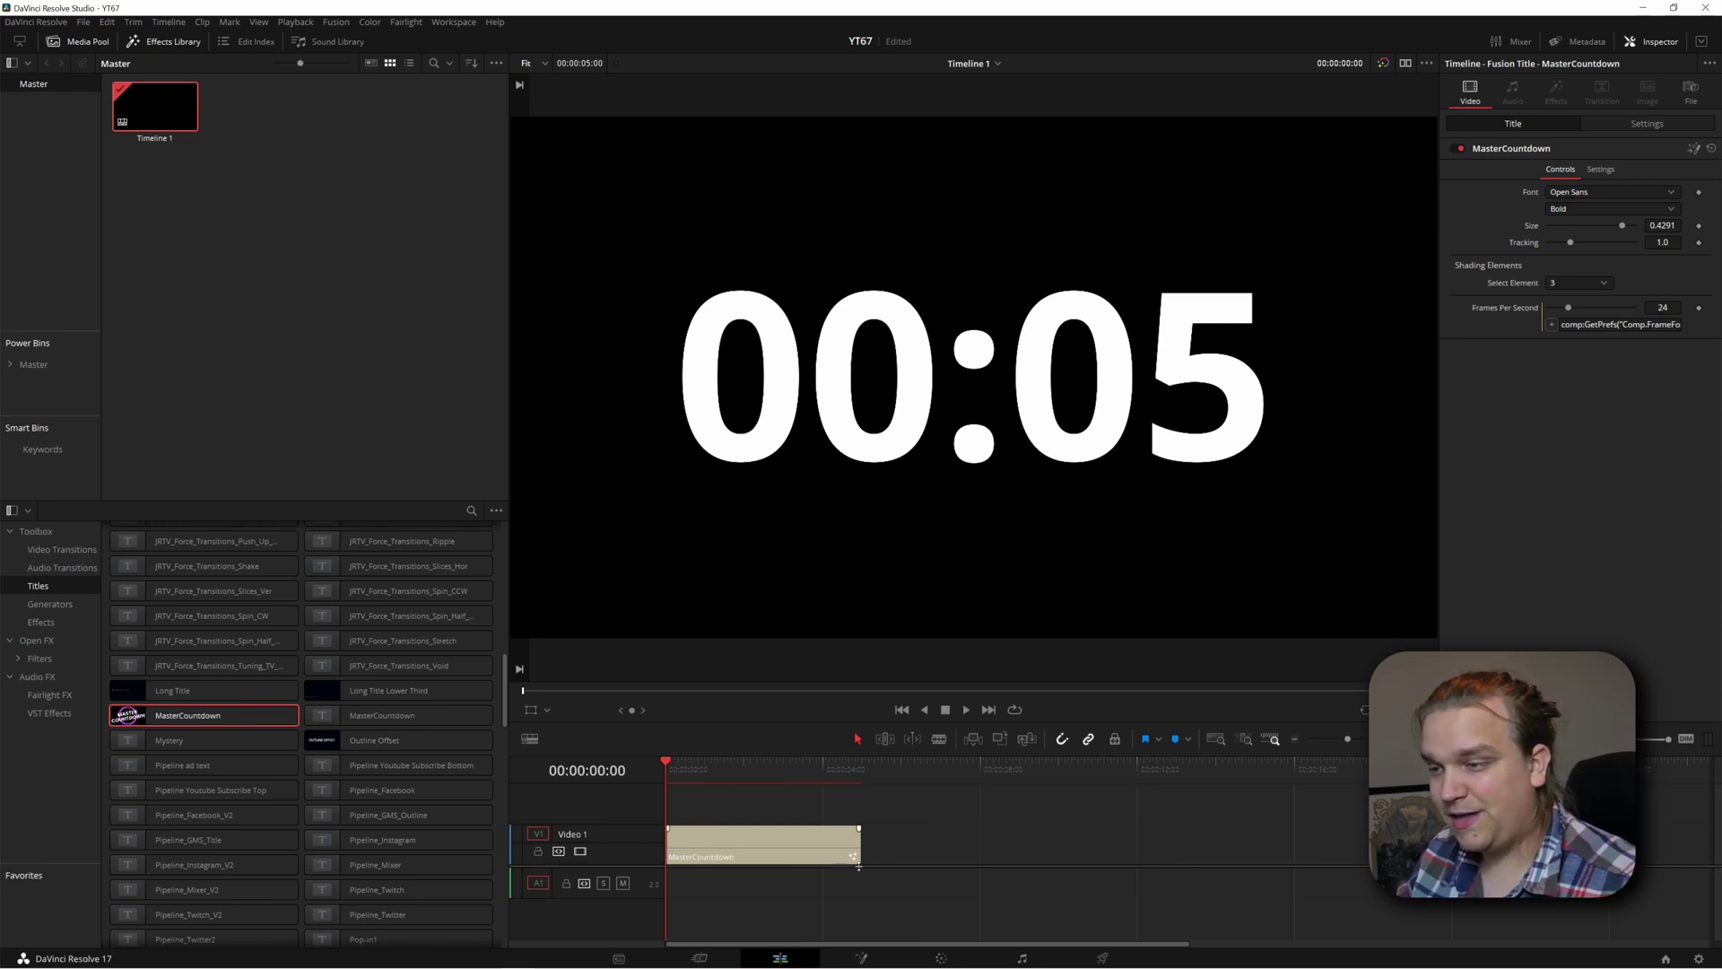
key("space")
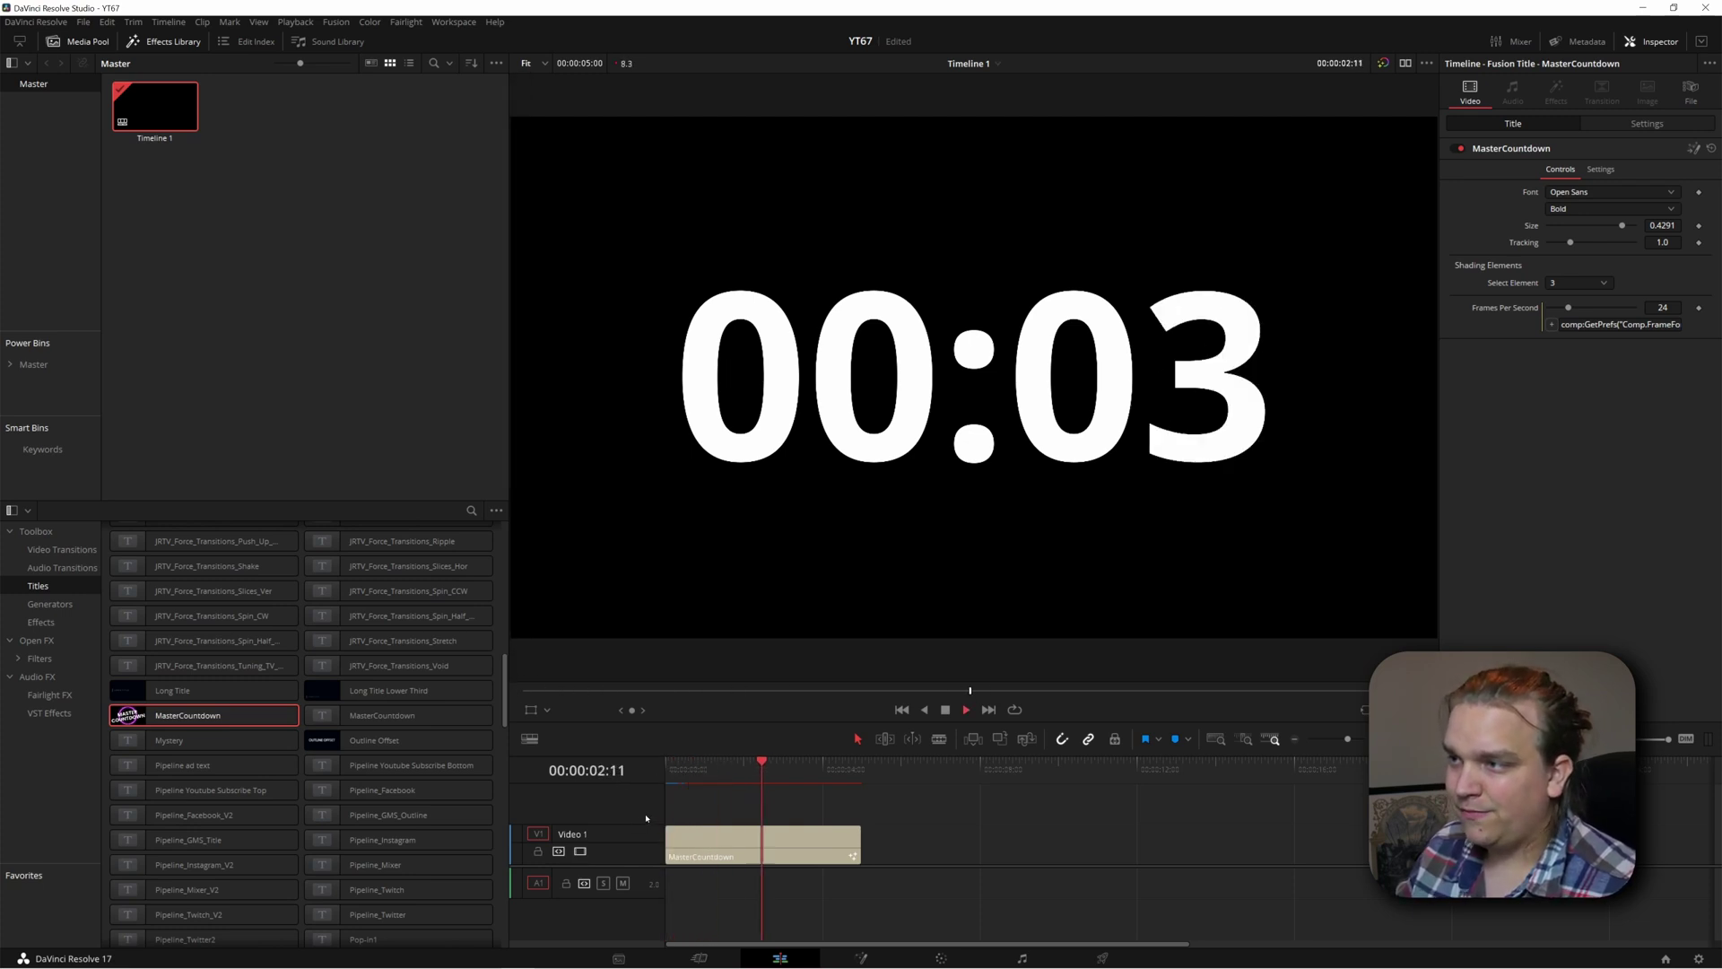
key("space")
Extend the MasterCountdown clip to about 30 seconds and play the timeline from its start
key("ctrl+minus")
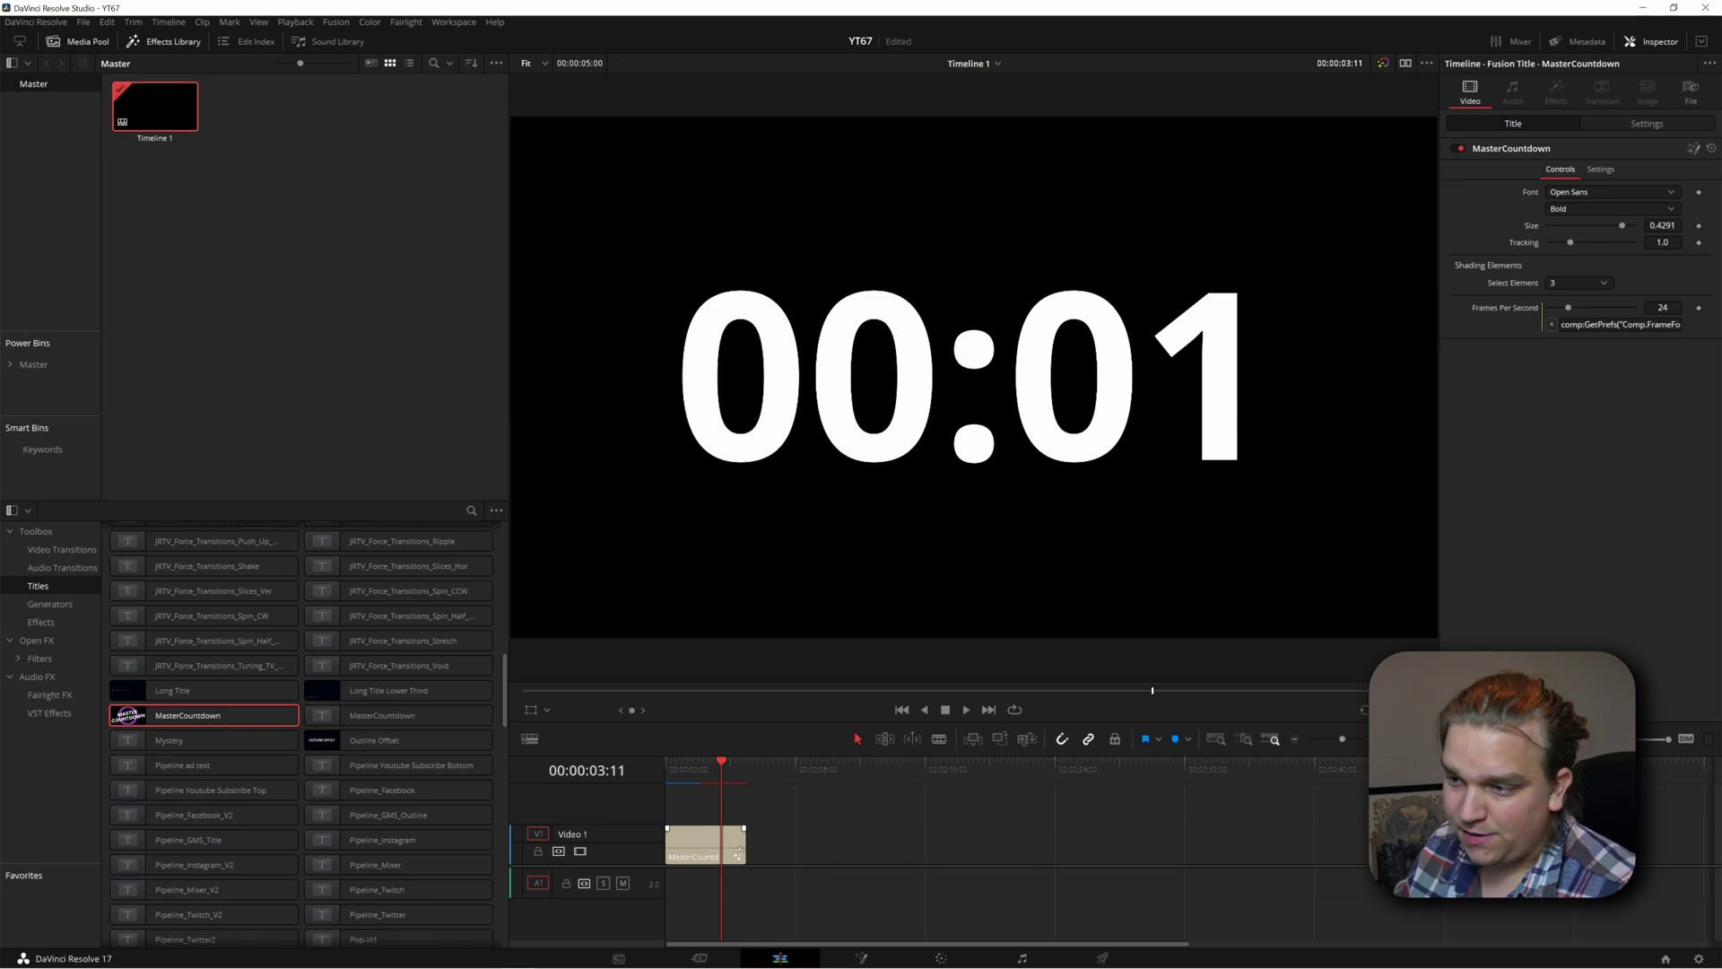
left_click_drag(742, 852, 1150, 852)
left_click(1104, 848)
key("Home")
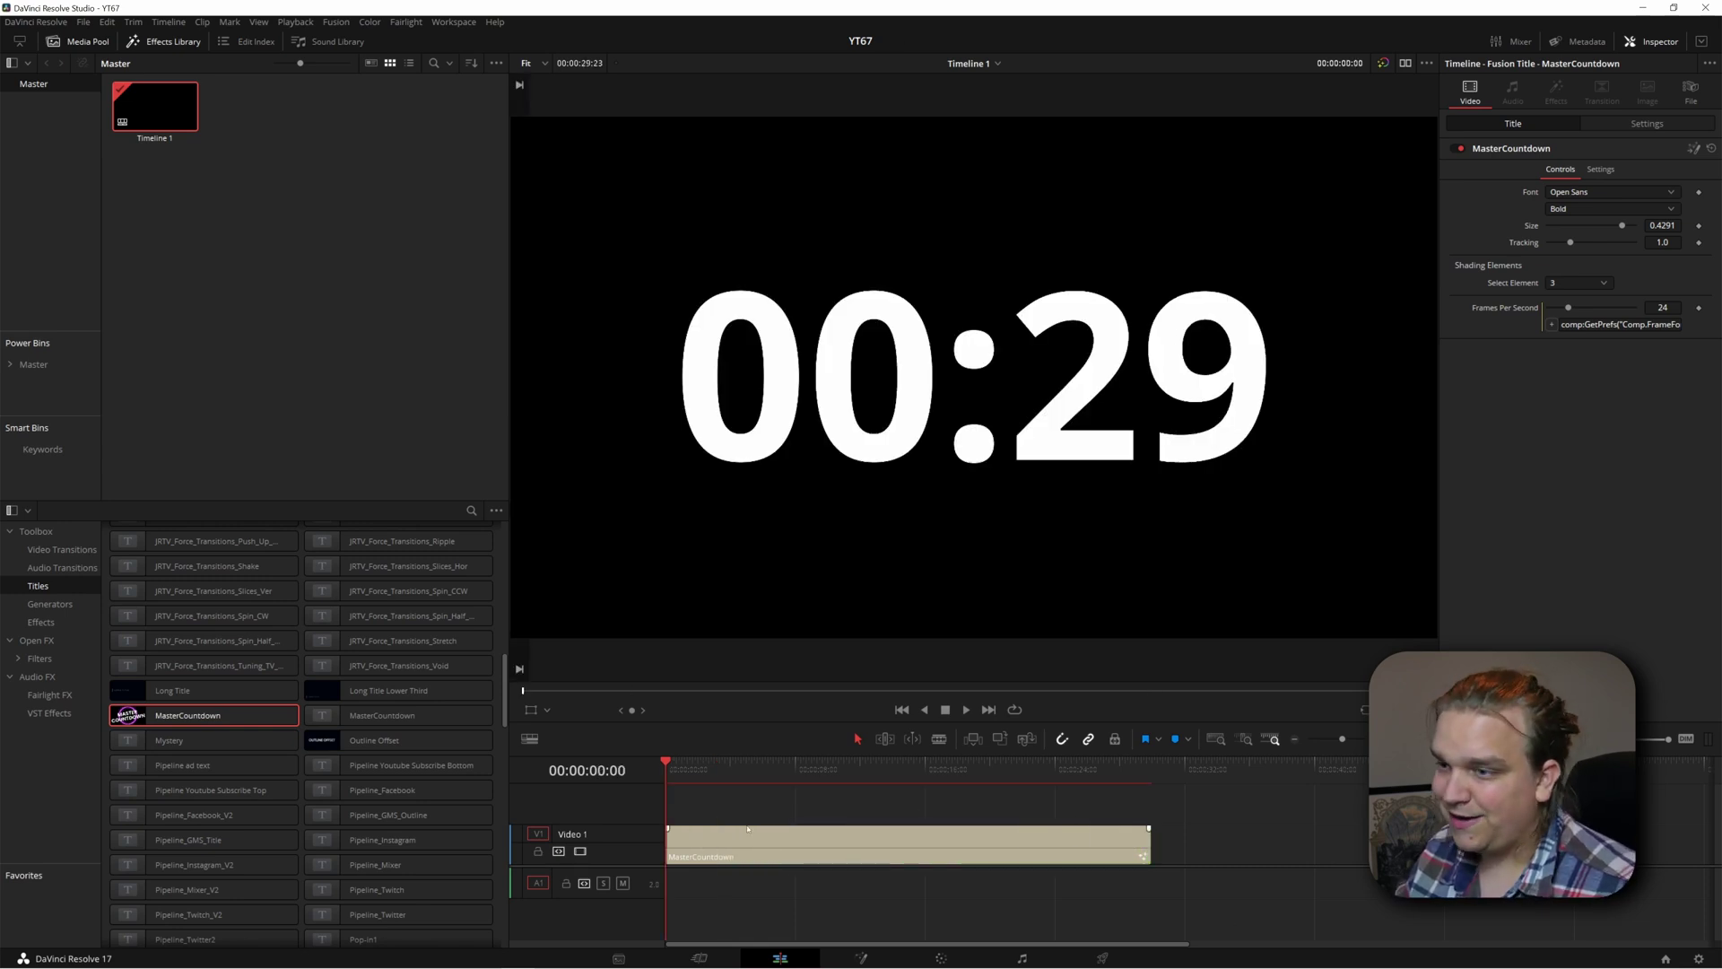
key("space")
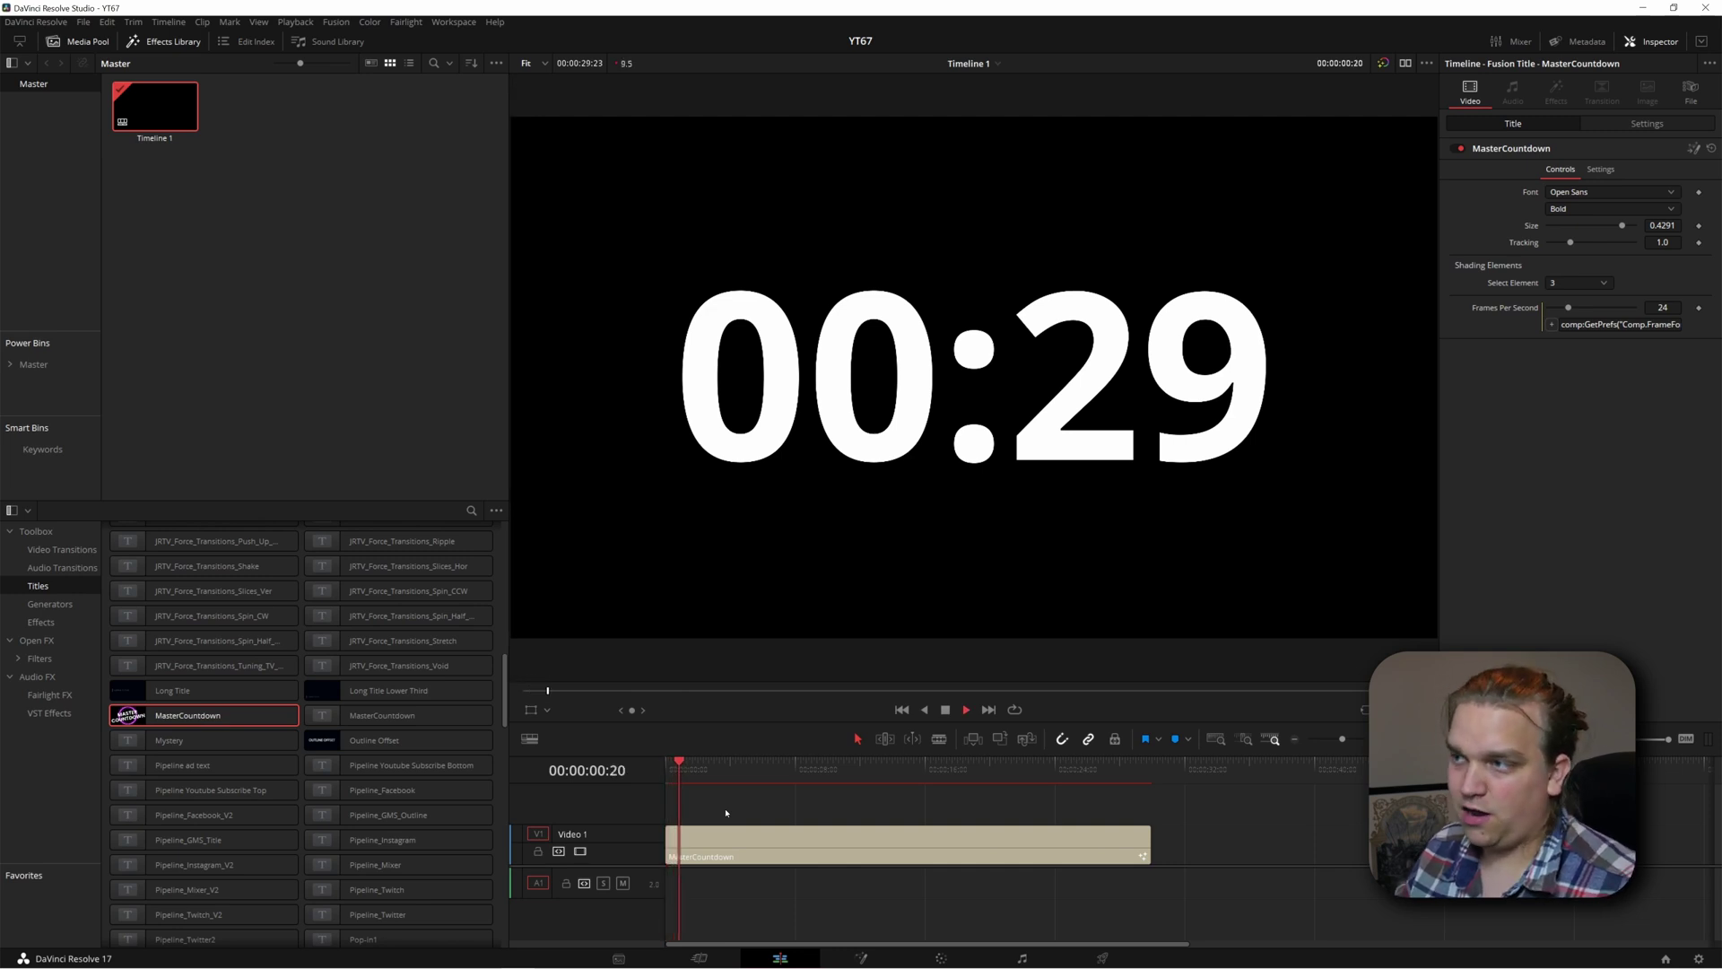